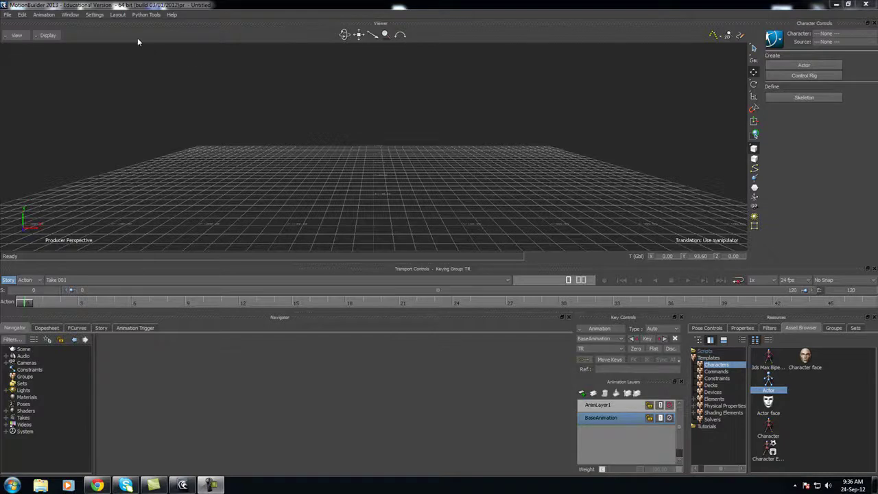
Step: Set the mouse and keyboard interaction mode to Maya, applied for the Suite
left_click(74, 15)
mouse_move(97, 16)
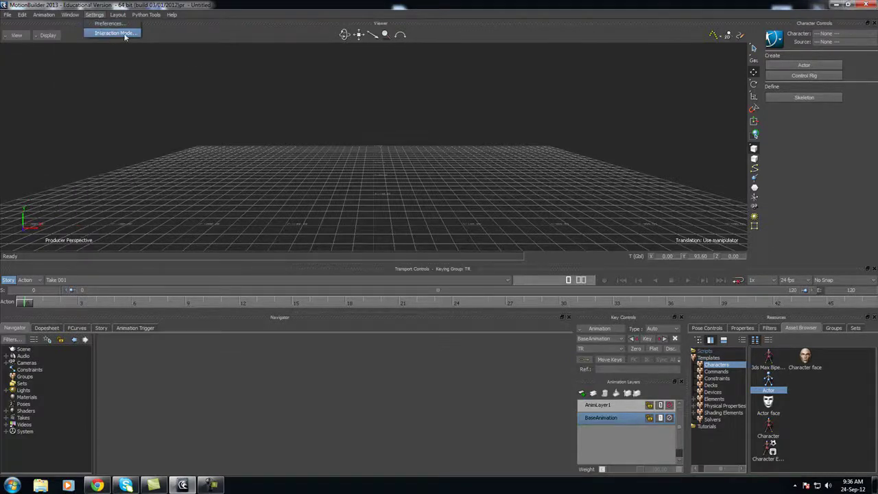
left_click(116, 33)
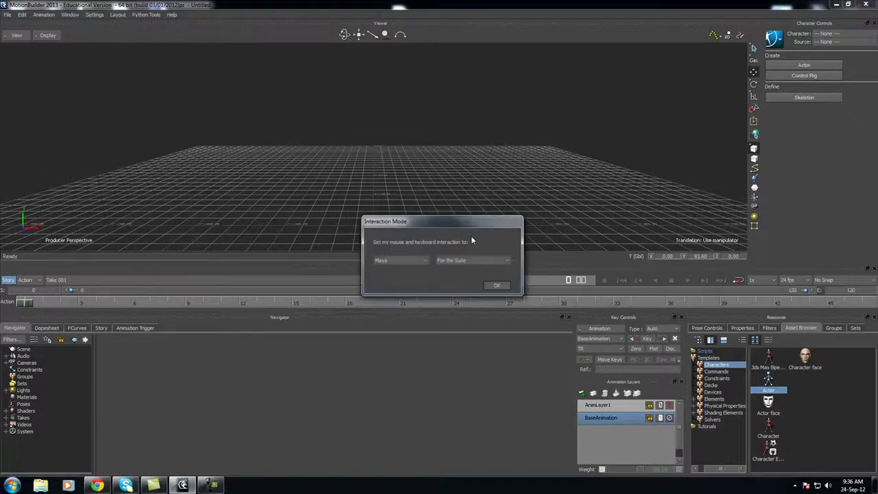
left_click(422, 261)
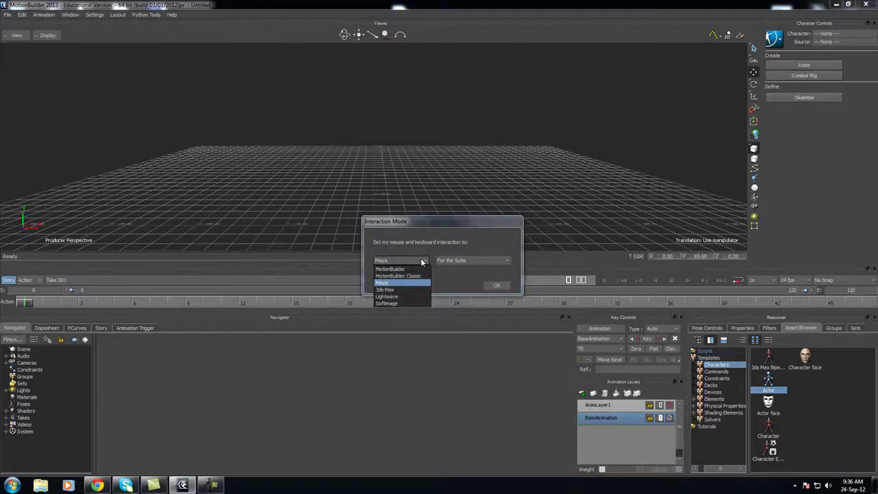
left_click(382, 283)
left_click(455, 262)
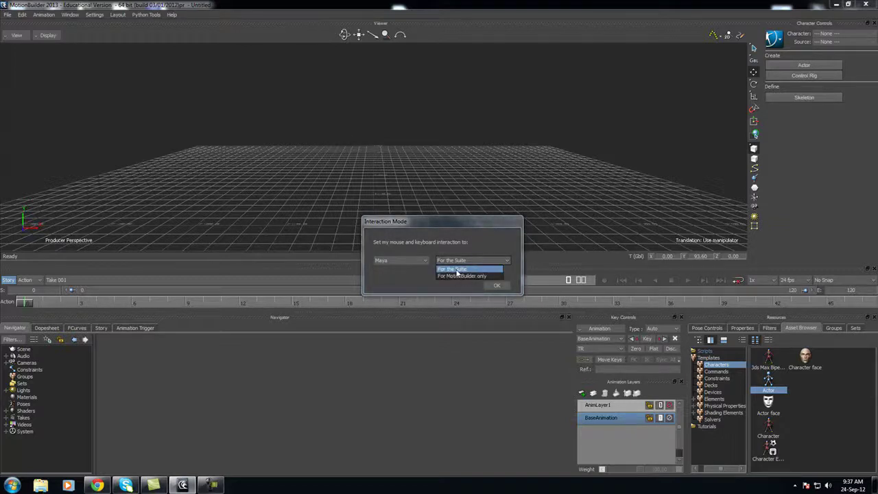
left_click(458, 269)
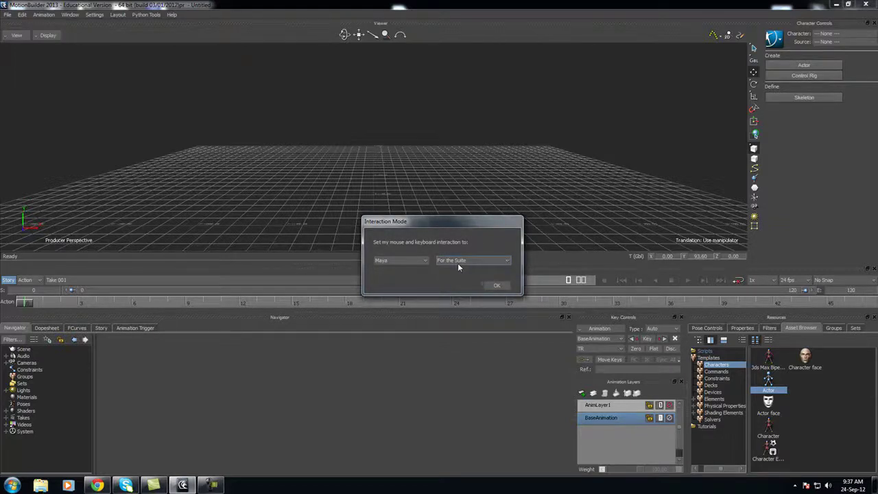
left_click(498, 285)
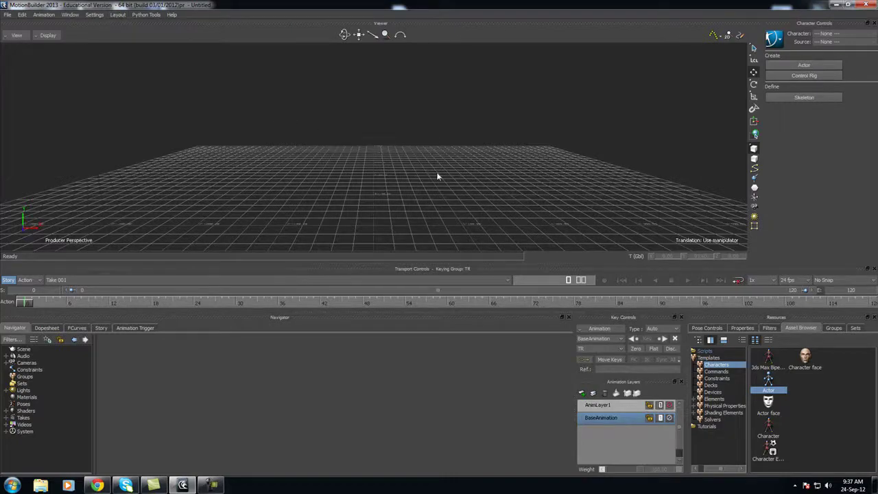
Step: Preview the Scripting and Preview window layouts and return to the Editing layout
left_click_drag(437, 177, 416, 168, "ctrl+shift")
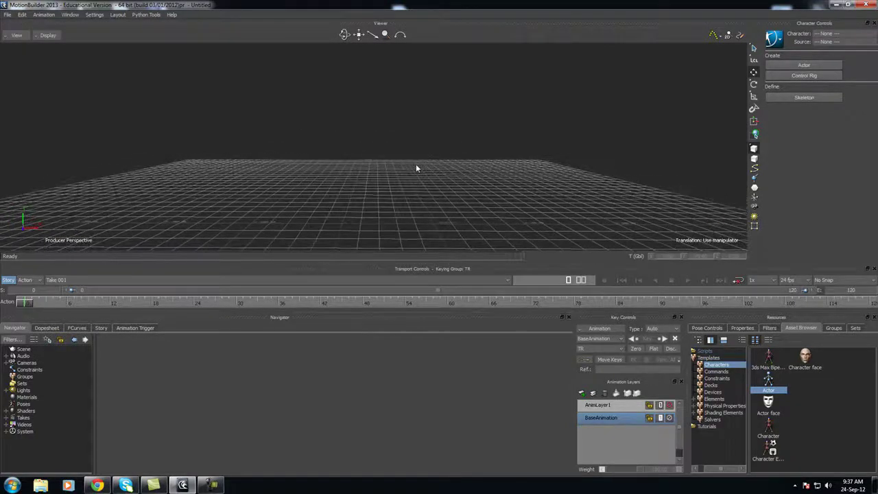
left_click_drag(363, 163, 241, 159, "ctrl+shift")
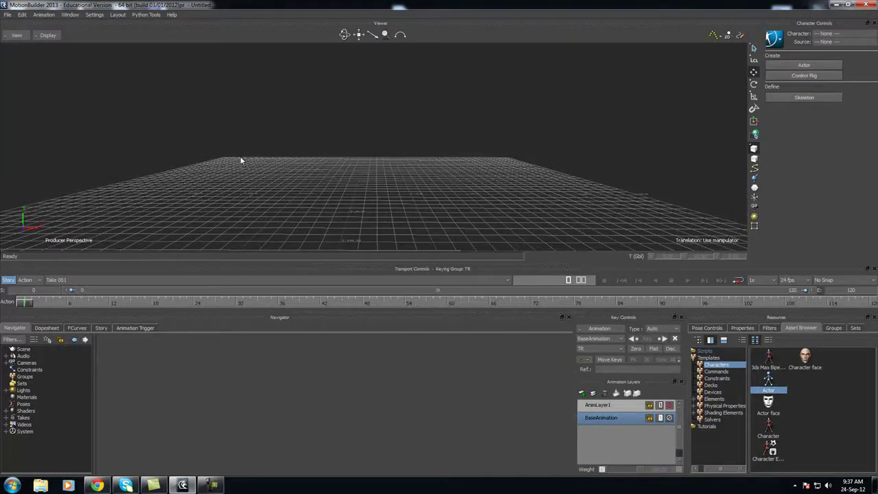
left_click(118, 15)
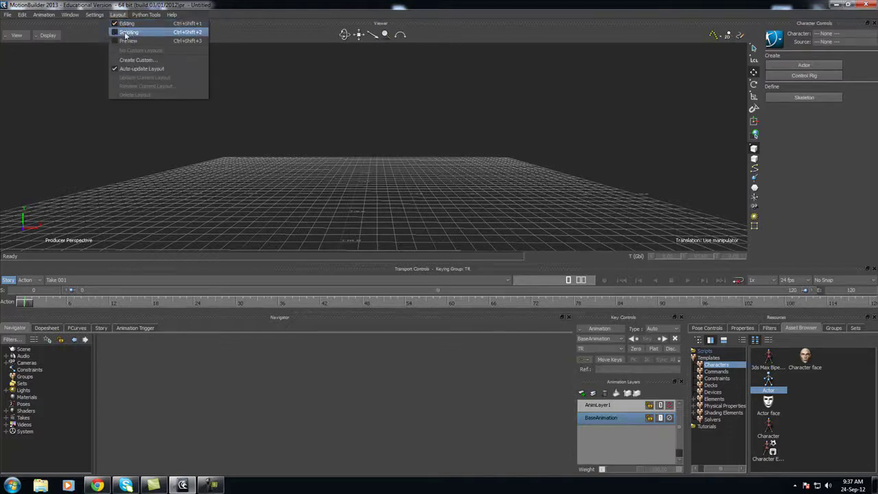
left_click(124, 33)
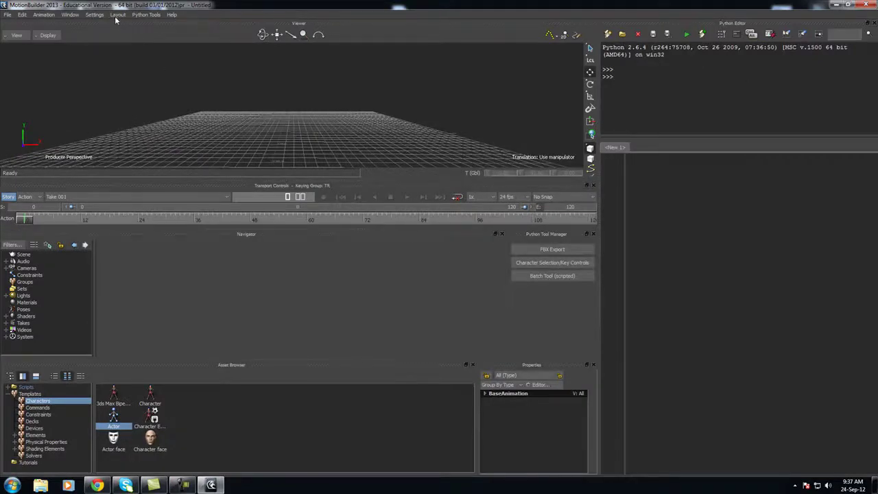
left_click(117, 14)
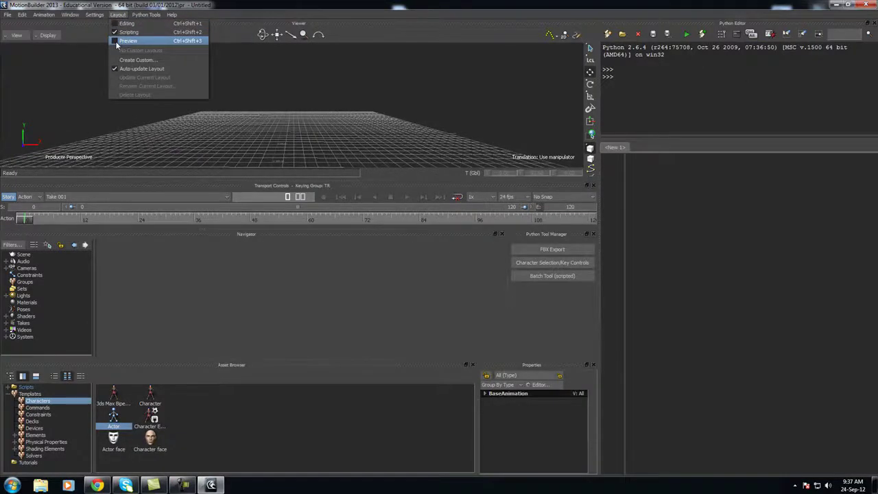
left_click(118, 41)
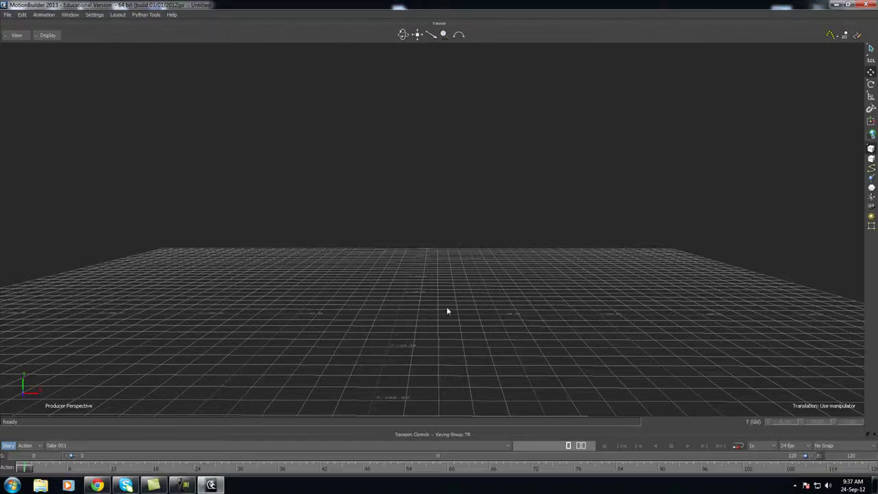
left_click(117, 15)
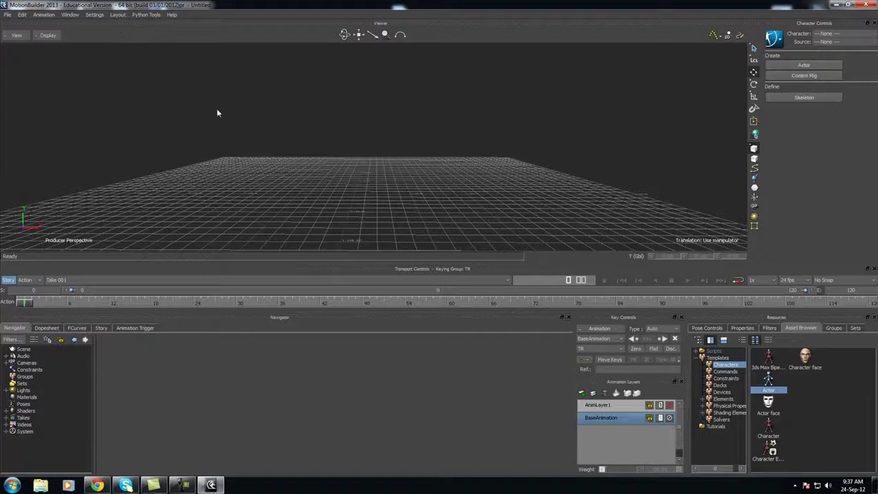
Step: Look over the Python tools, browse the Autodesk AREA community homepage, and return to MotionBuilder
left_click(151, 15)
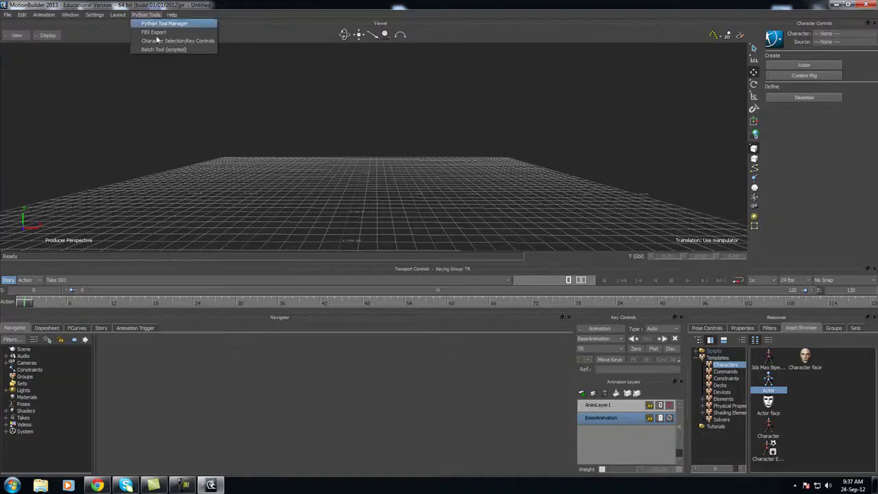
mouse_move(173, 16)
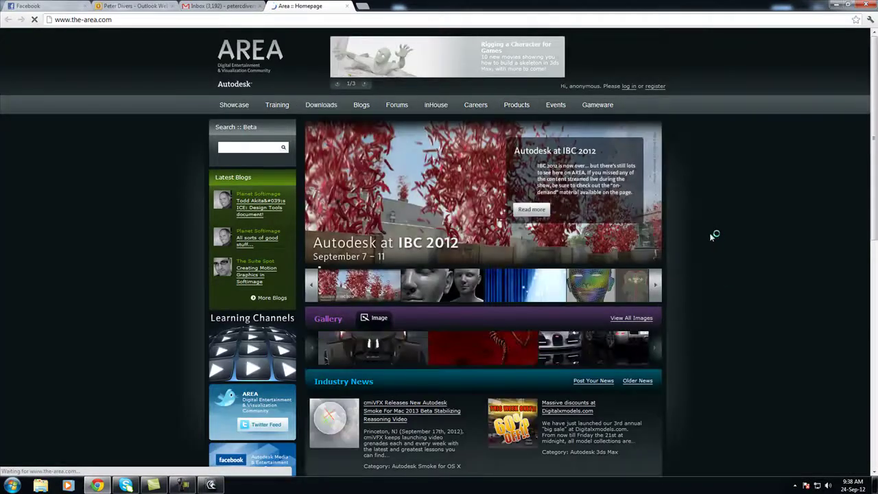
scroll(713, 235, "down", 6)
scroll(710, 237, "down", 2)
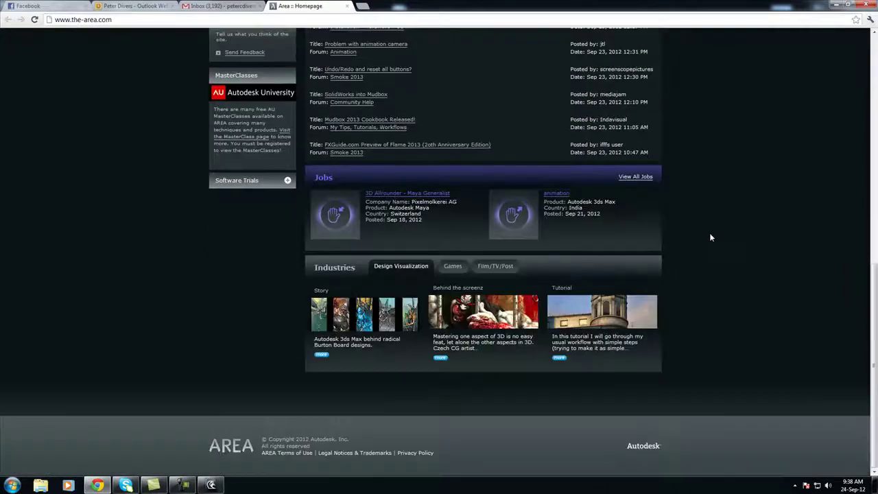
scroll(710, 237, "up", 4)
scroll(710, 237, "down", 3)
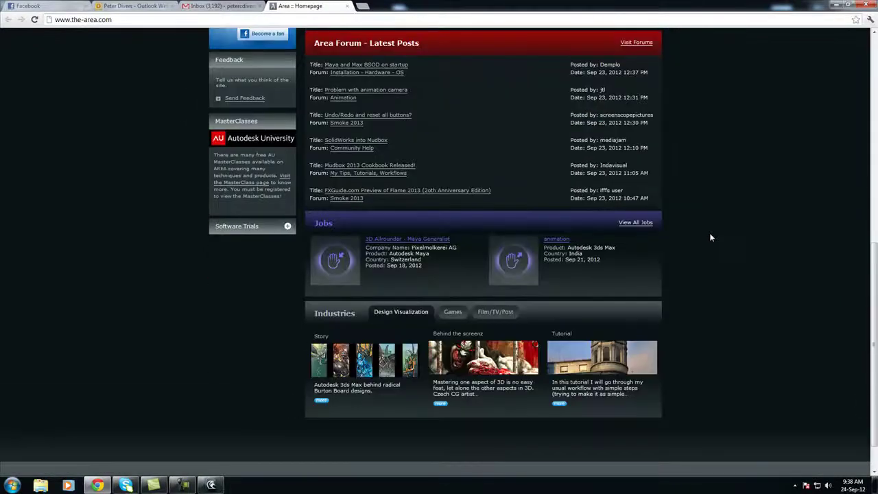
scroll(711, 238, "up", 10)
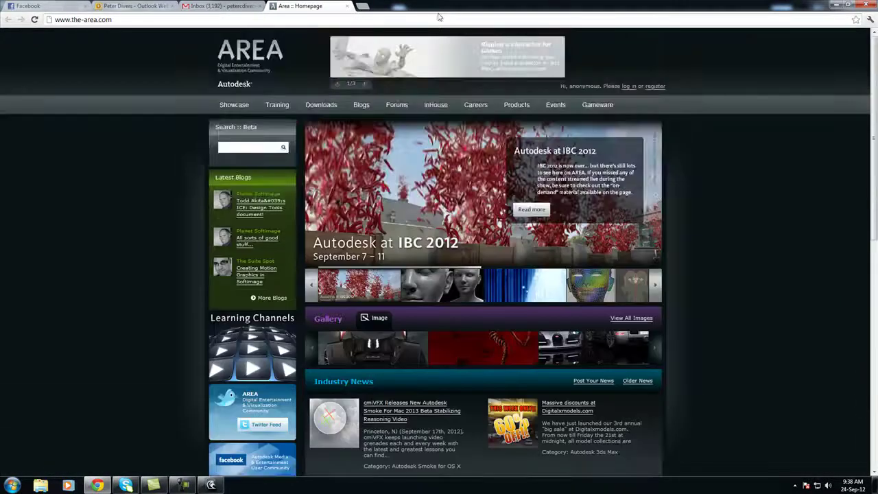
left_click(836, 5)
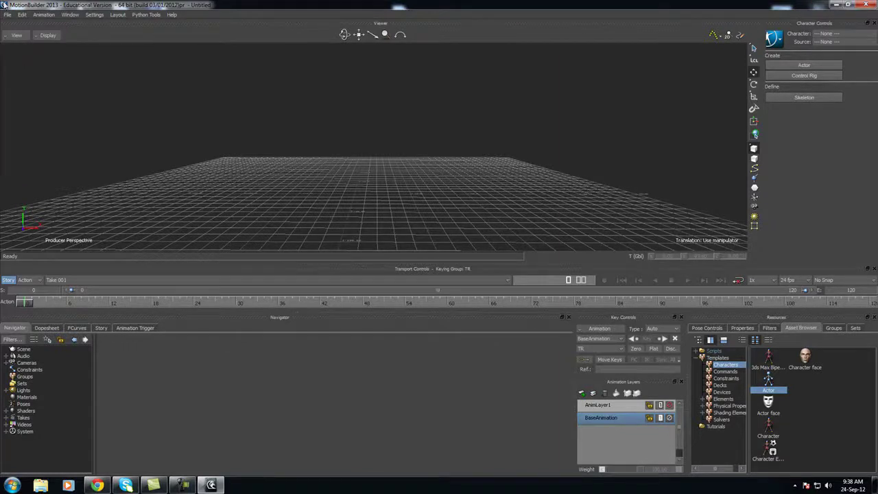
Step: Import the T-Pose .trc motion file from the Motion Files folder inside MotionBuilder, keeping the default import options
left_click(6, 15)
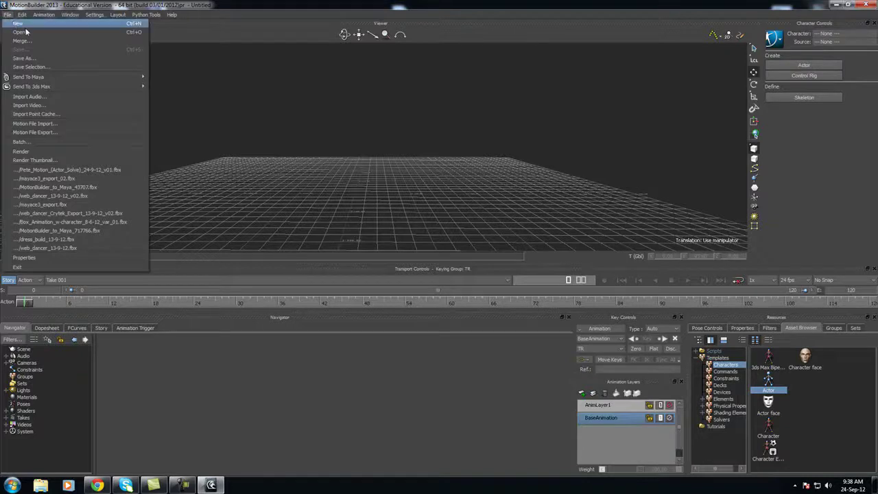
left_click(49, 126)
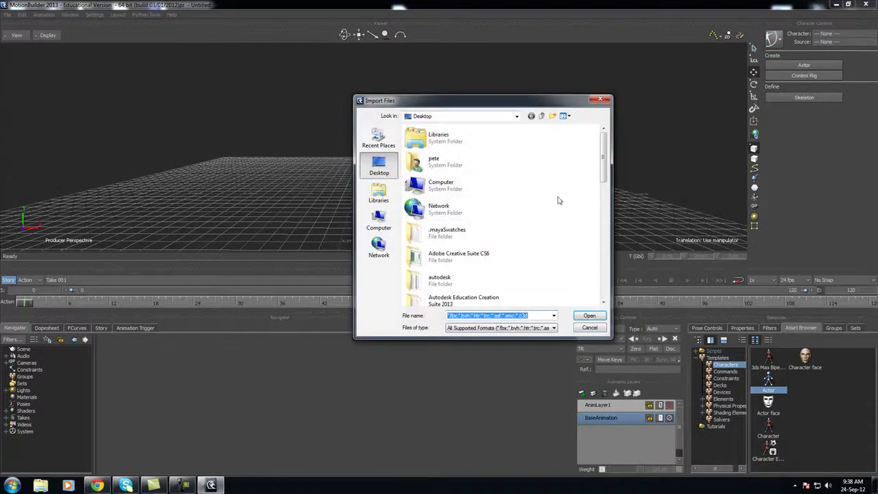
left_click_drag(605, 166, 602, 227)
double_click(425, 210)
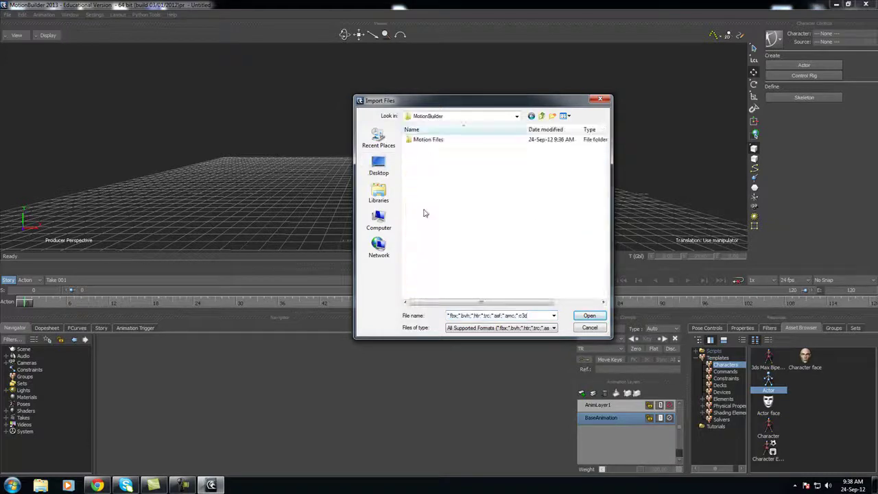
double_click(425, 140)
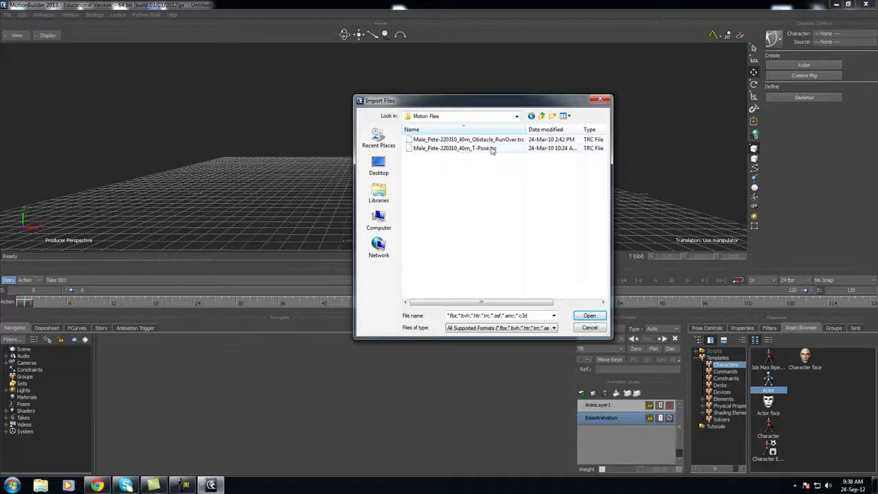
left_click(456, 149)
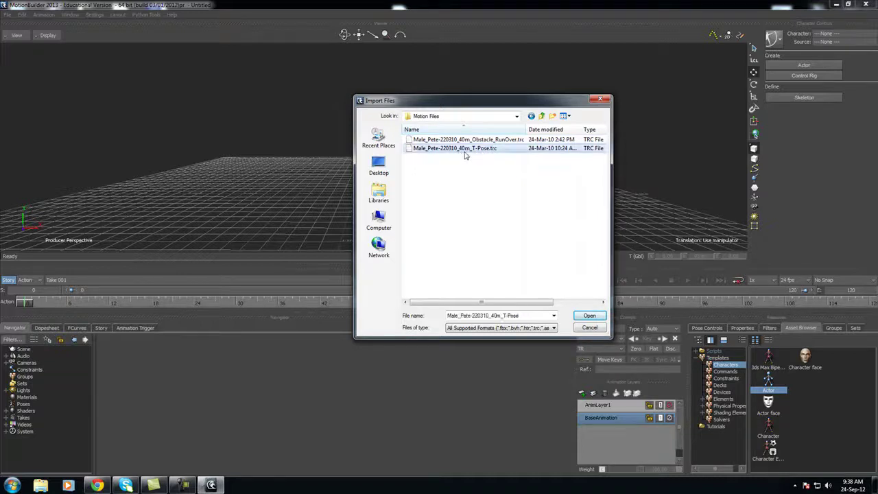
left_click(589, 315)
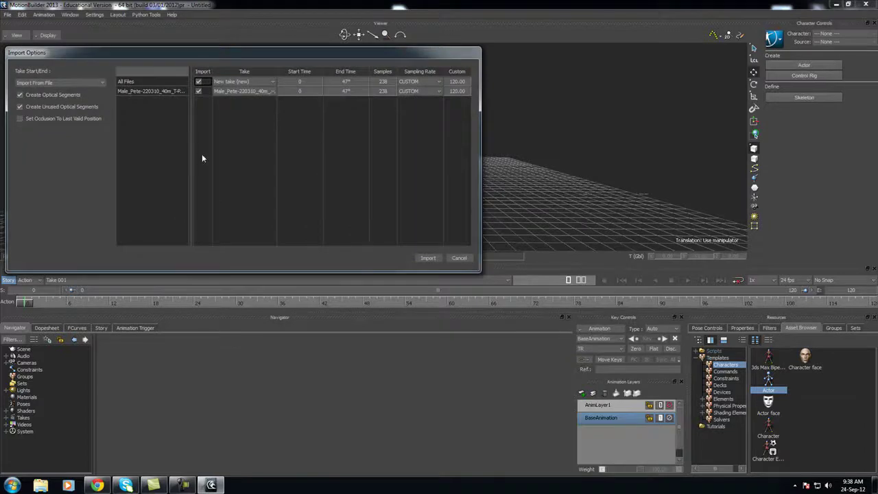
left_click(424, 259)
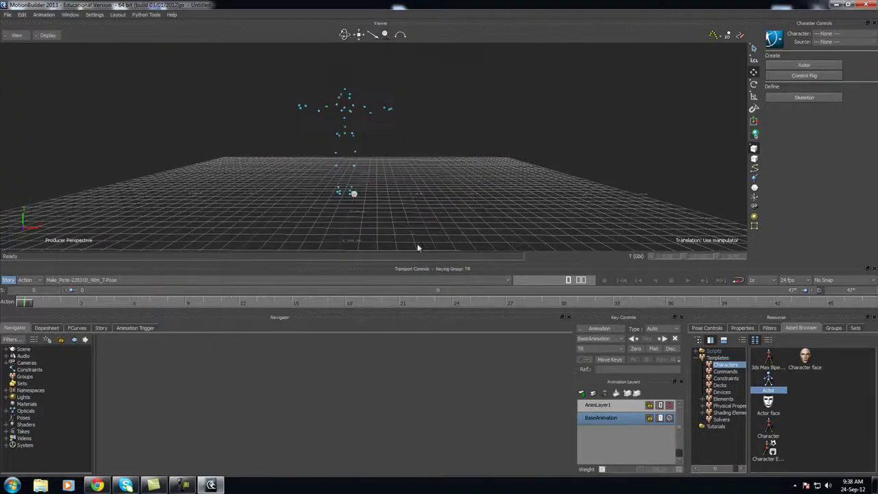
Step: View the imported T-pose markers from another angle and play the take briefly before stopping it
mouse_move(284, 134)
left_mouse_down("ctrl+shift")
mouse_move(276, 134)
mouse_move(432, 133)
mouse_move(426, 158)
mouse_move(461, 155)
mouse_move(372, 154)
mouse_move(417, 156)
mouse_move(375, 155)
mouse_move(412, 156)
mouse_move(394, 157)
left_mouse_up("ctrl+shift")
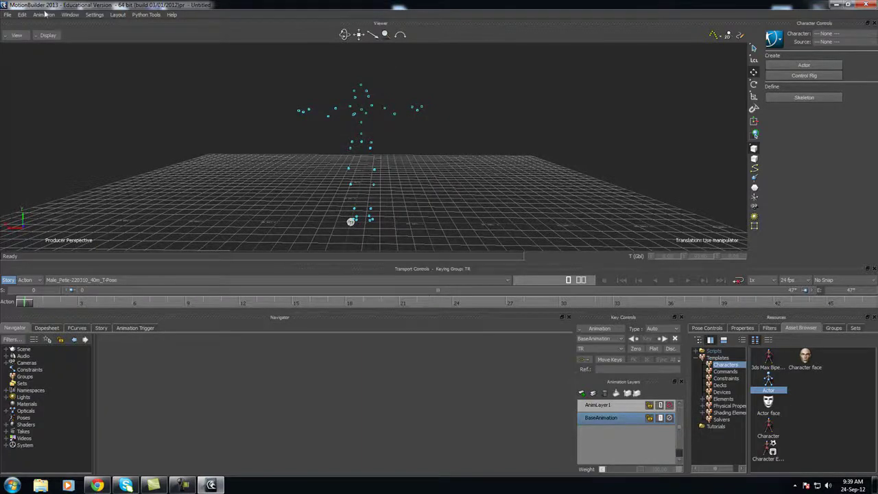
left_click(69, 15)
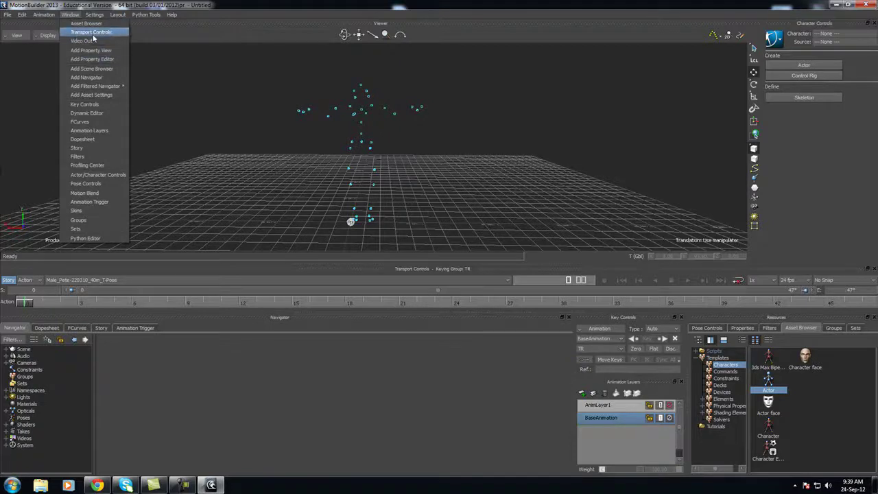
left_click_drag(43, 311, 24, 302)
left_click(688, 281)
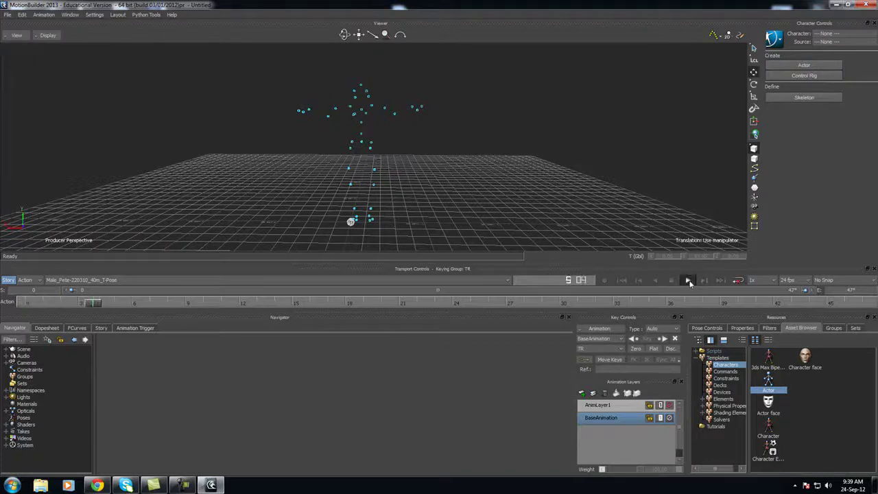
left_click(672, 280)
left_click(657, 280)
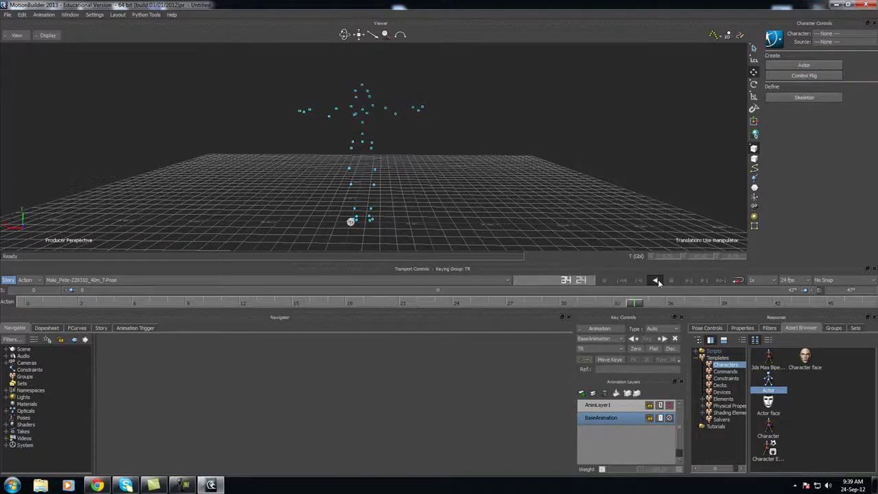
Step: Step forward through the T-pose take frame by frame, jump to its end, and return to its start
left_click(703, 280)
left_click(703, 281)
left_click(704, 281)
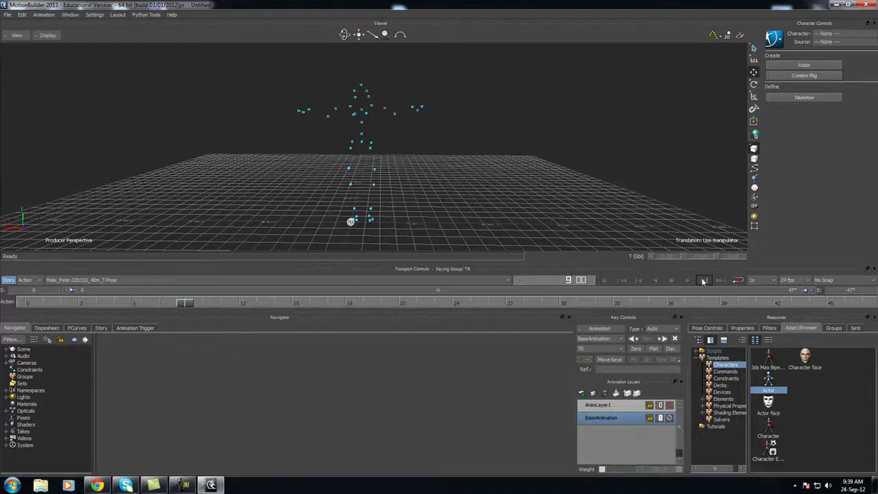
left_click(703, 280)
left_click(704, 281)
left_click(703, 280)
left_click(703, 281)
left_click(720, 280)
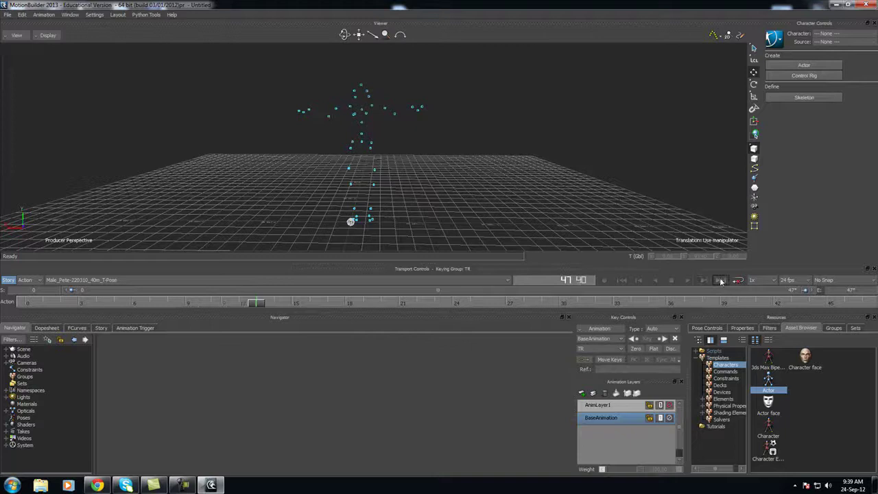
left_click(623, 281)
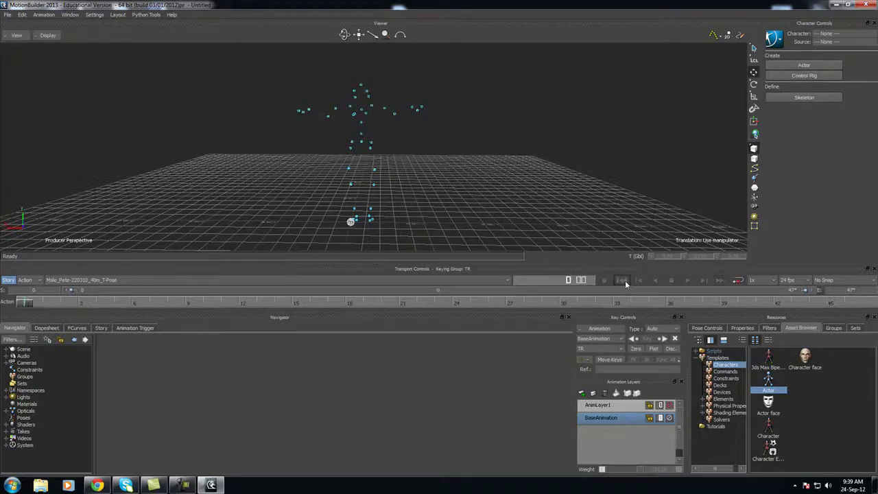
Step: Look over the frame rate, playback speed and snap options in the Transport Controls, keeping 24 fps
left_click(803, 280)
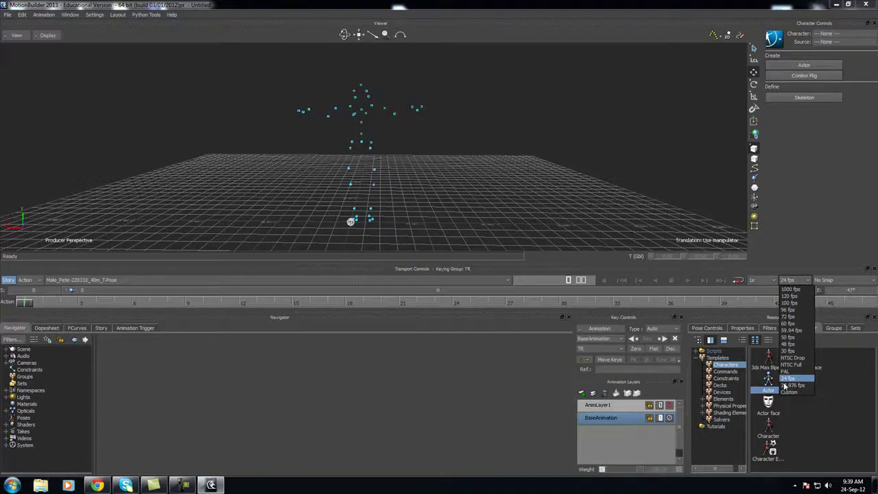
left_click(785, 379)
left_click(755, 281)
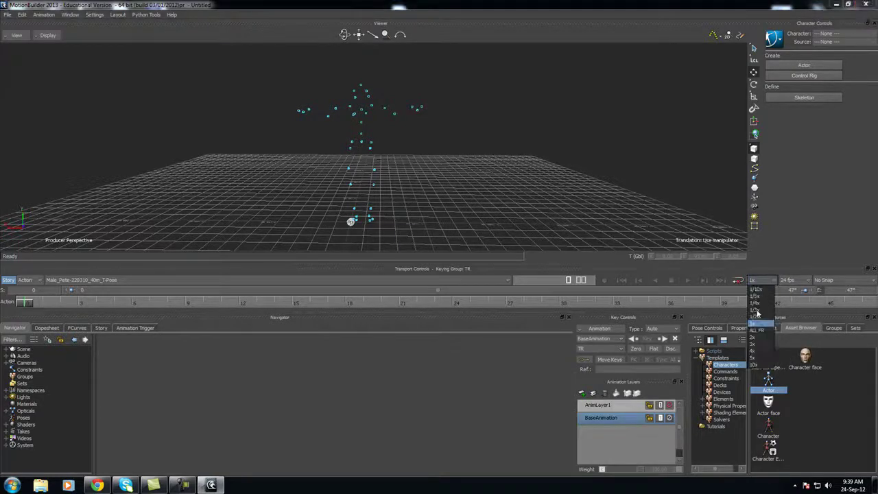
left_click(832, 280)
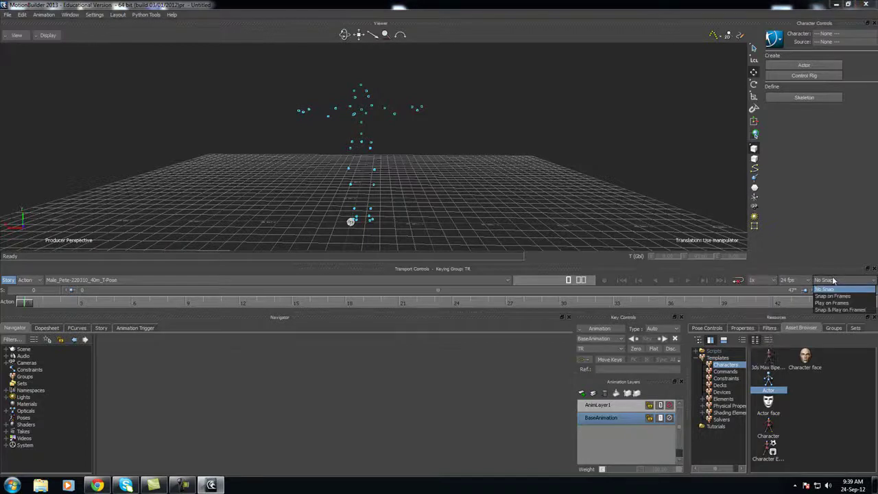
left_click(655, 303)
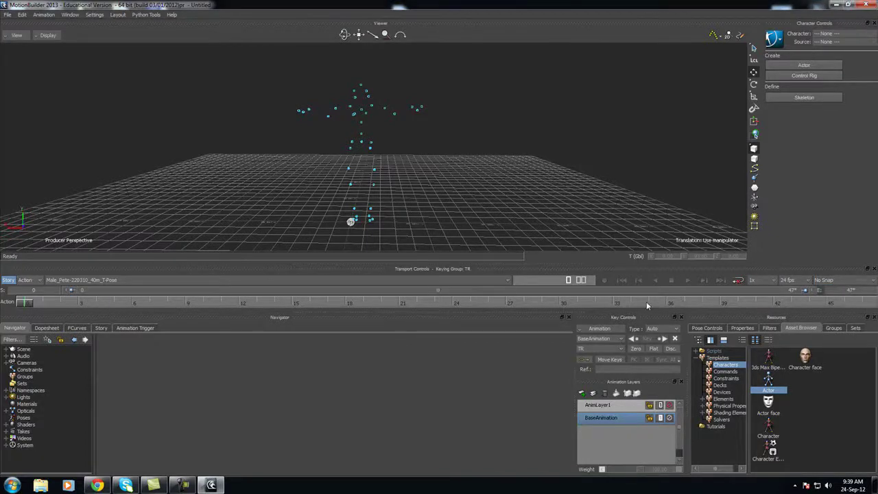
Step: Examine the TRC:optical markers under Scene, selecting the top head and front-left head markers, and collapse the list again
left_click(5, 349)
left_click(12, 358)
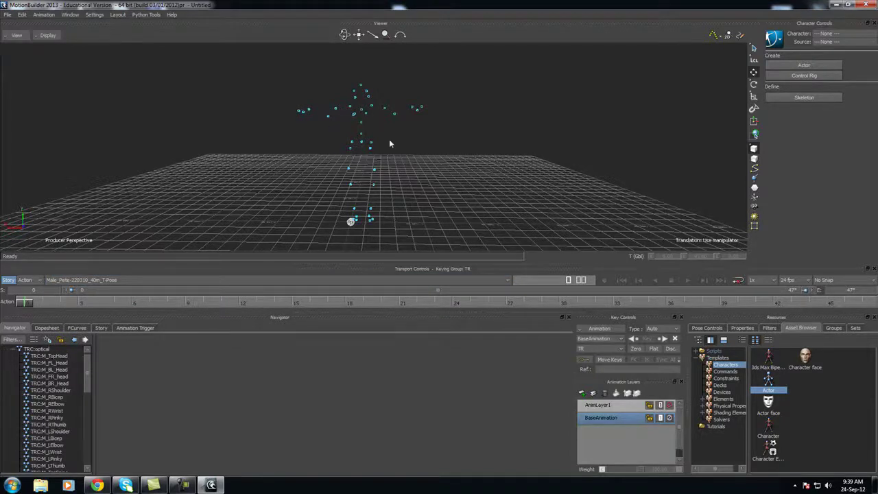
left_click(362, 86)
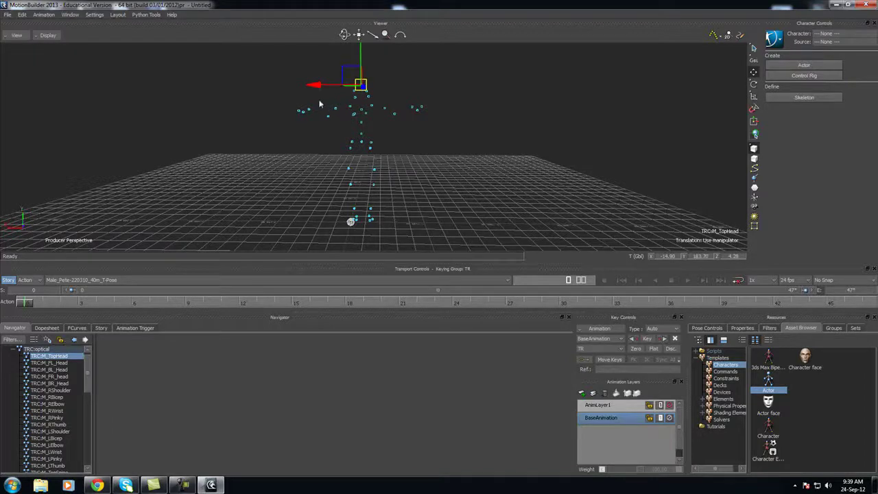
left_click(266, 148)
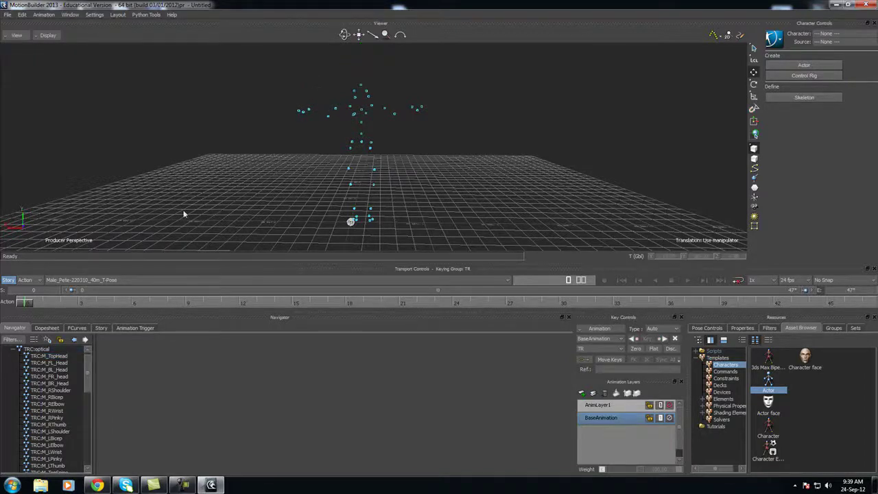
left_click(57, 362)
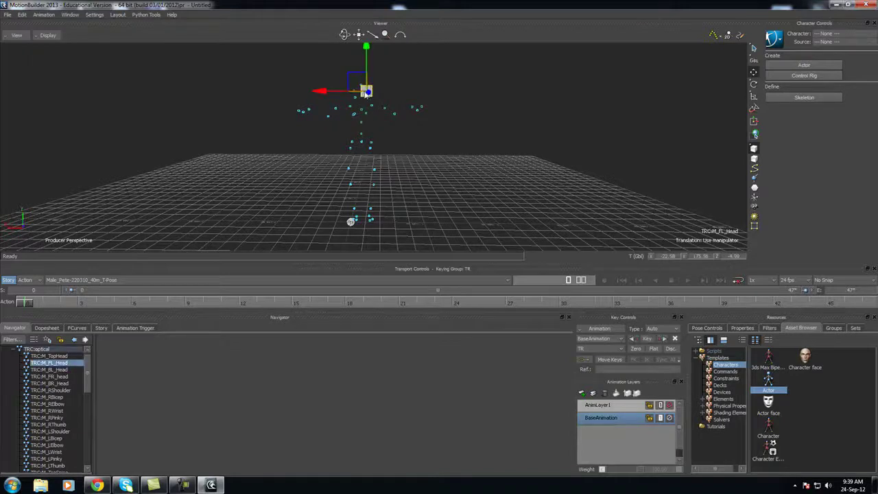
left_click(508, 95)
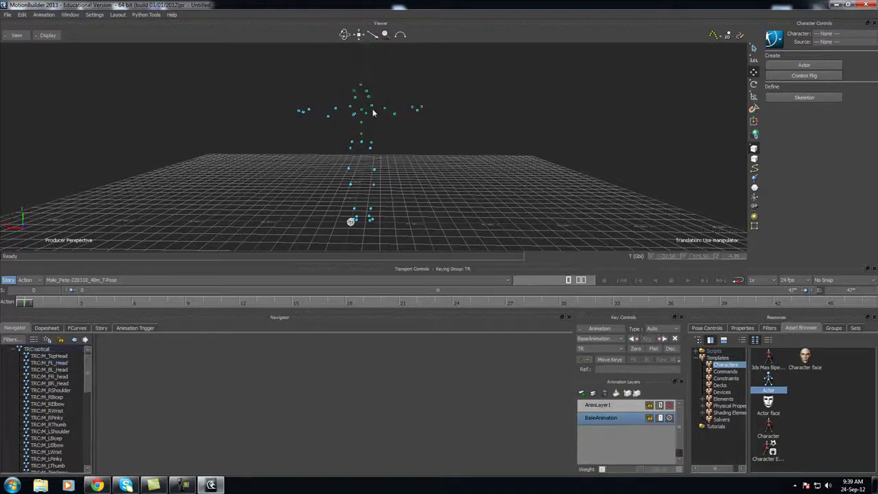
mouse_move(87, 366)
left_mouse_down()
mouse_move(96, 398)
mouse_move(88, 430)
mouse_move(88, 365)
mouse_move(80, 430)
mouse_move(85, 353)
left_mouse_up()
left_click(13, 357)
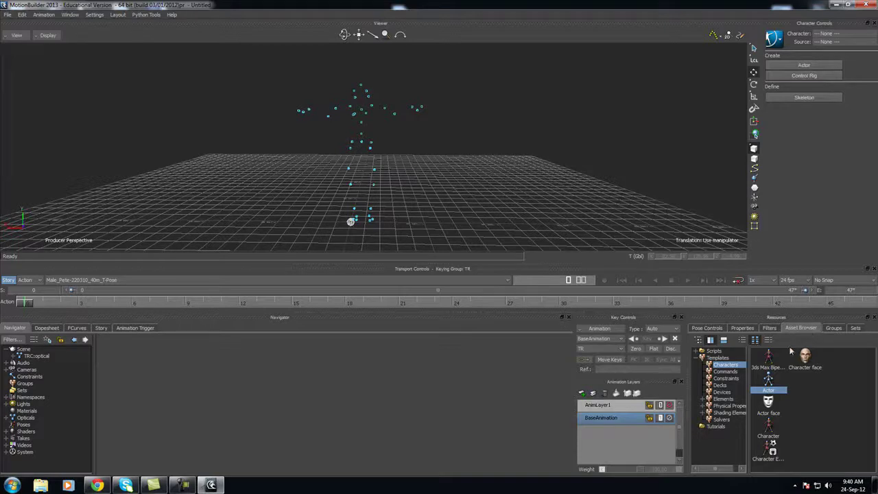
Step: Add an Actor to the scene from the Characters templates of the Asset Browser
left_click(74, 15)
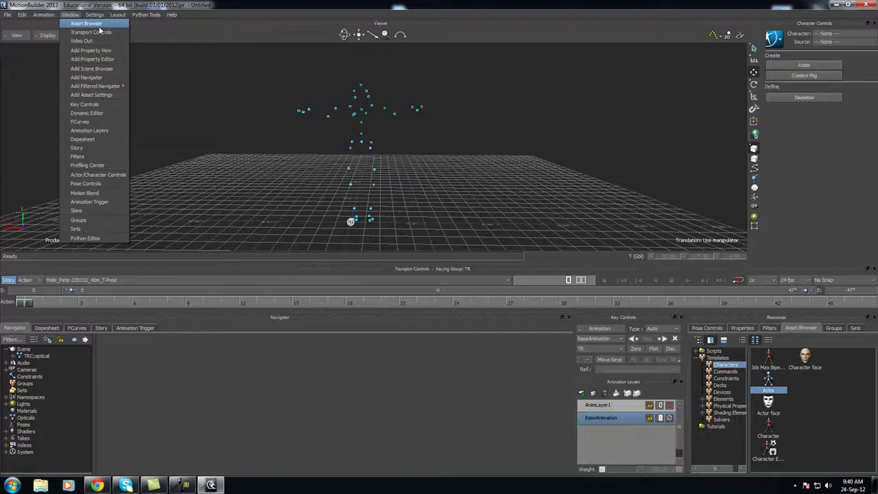
left_click(808, 396)
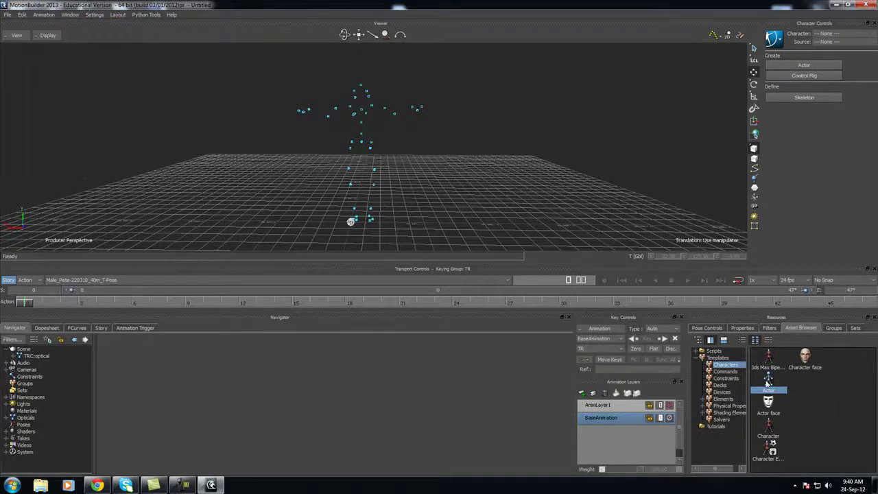
left_click_drag(769, 383, 473, 196)
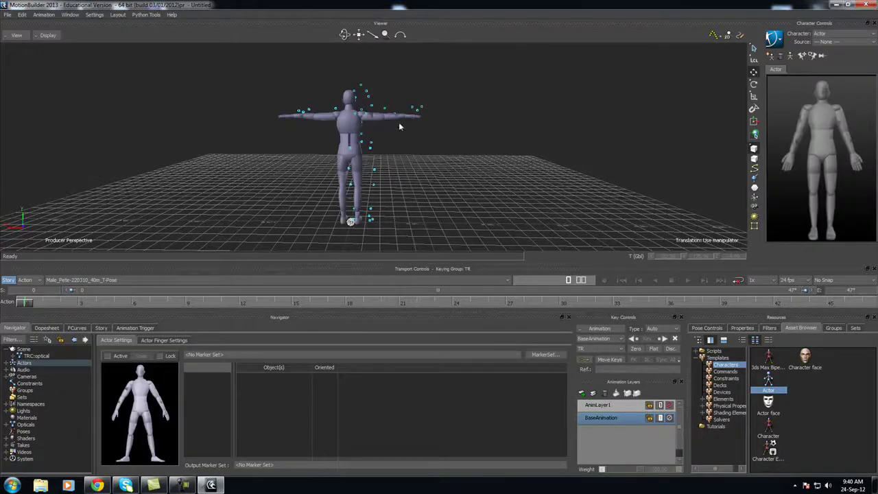
Step: Move the whole actor by its hips along X, away from the motion capture markers
left_click_drag(354, 139, 437, 147, "ctrl+shift")
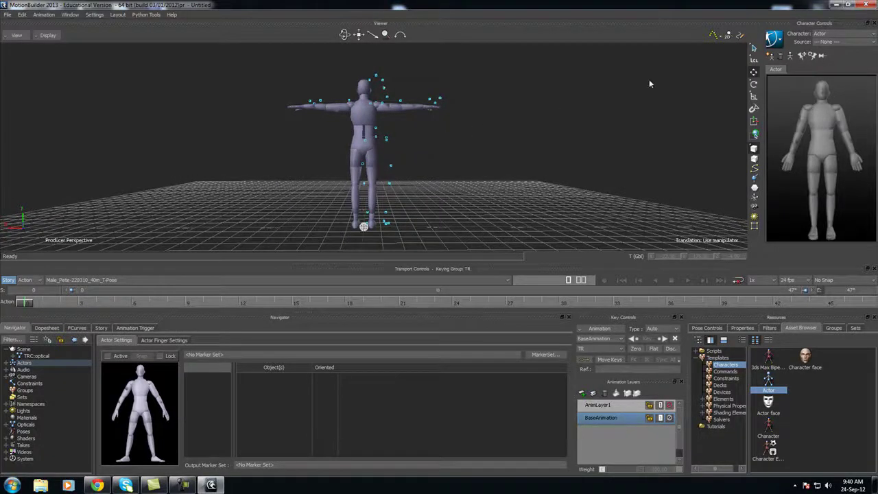
left_click(363, 152)
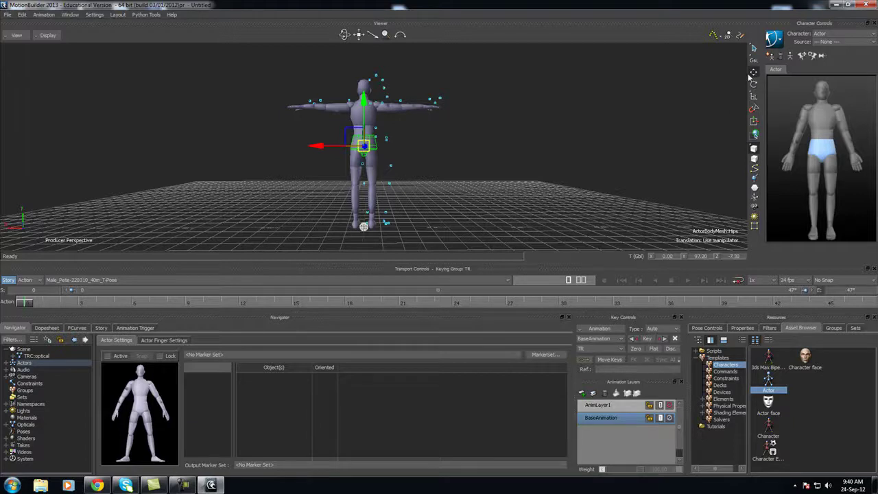
left_click_drag(322, 146, 375, 149)
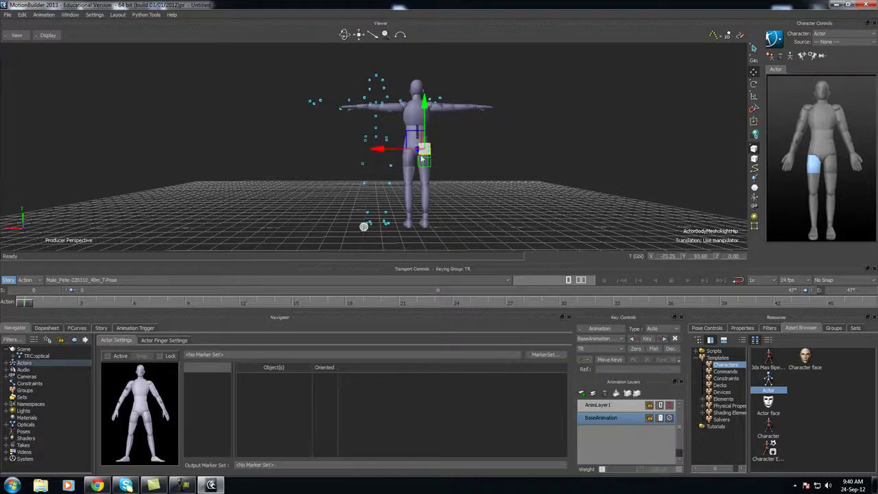
Step: Try rotating the actor's right hip so the leg swings outward, and undo the rotation
left_click(753, 83)
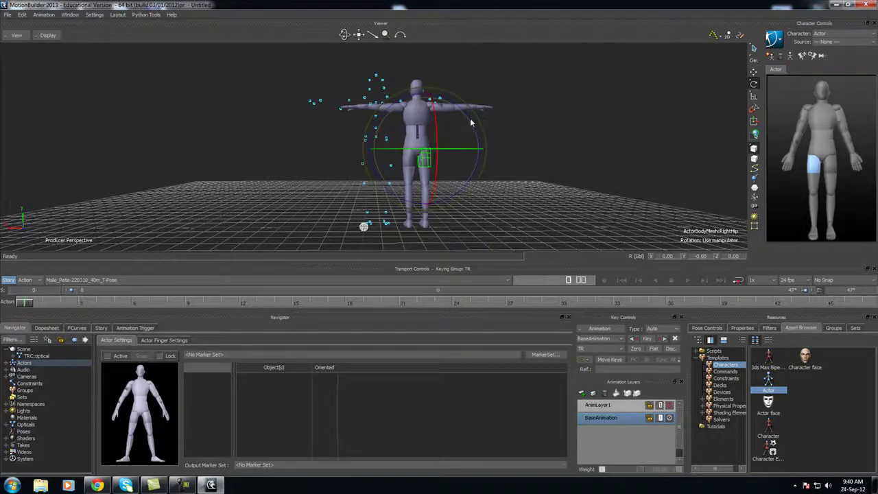
left_click_drag(471, 119, 453, 108)
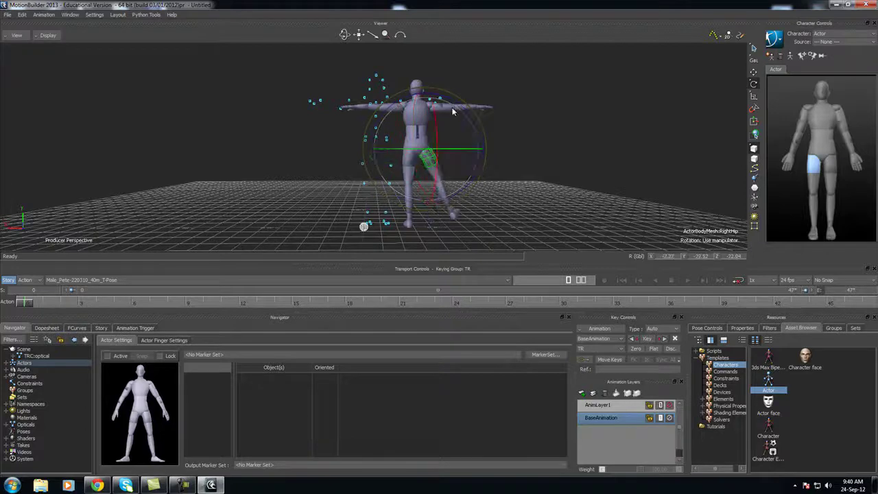
left_click_drag(509, 126, 493, 134, "ctrl+shift")
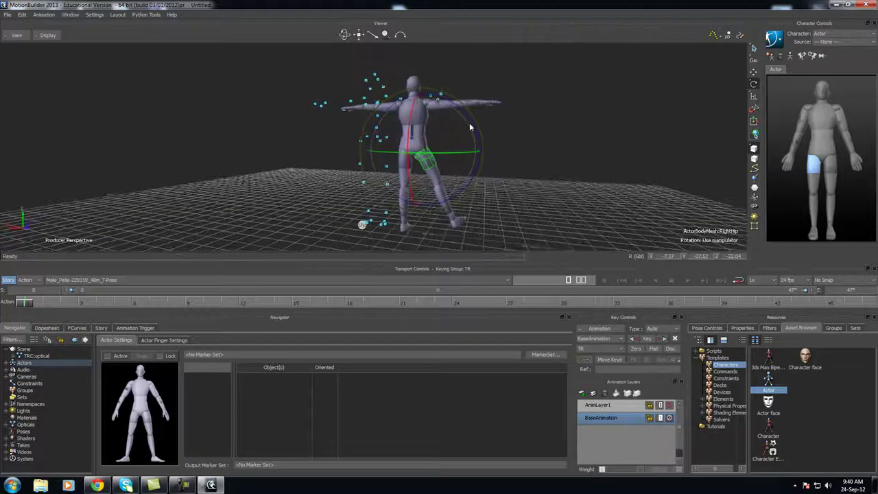
key("ctrl+z")
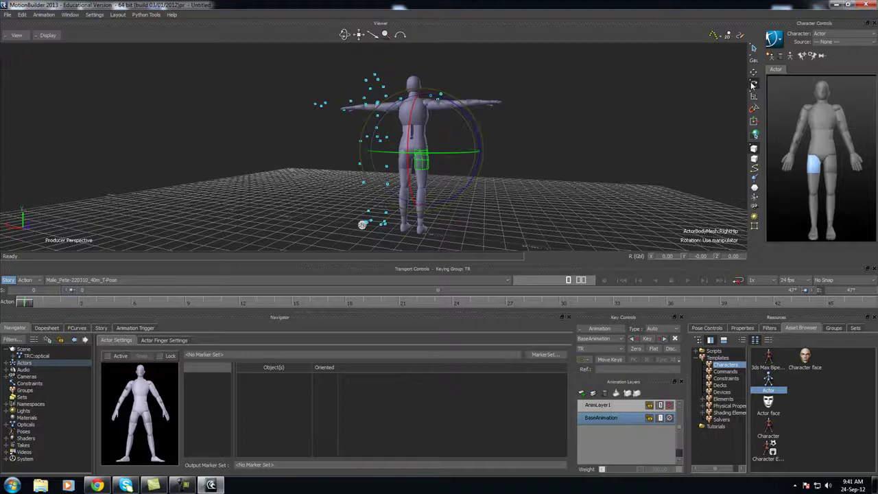
Step: Select the actor's hips and show the scaling manipulator on them
left_click(424, 135)
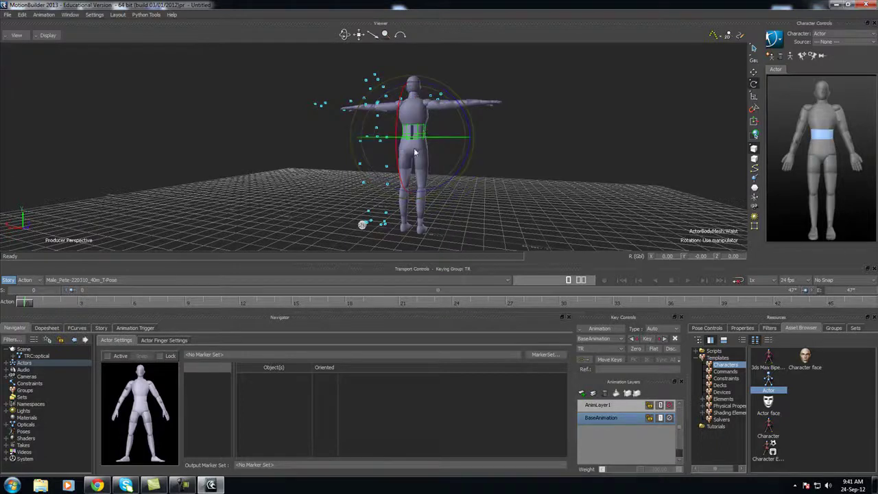
left_click(415, 147)
left_click(753, 96)
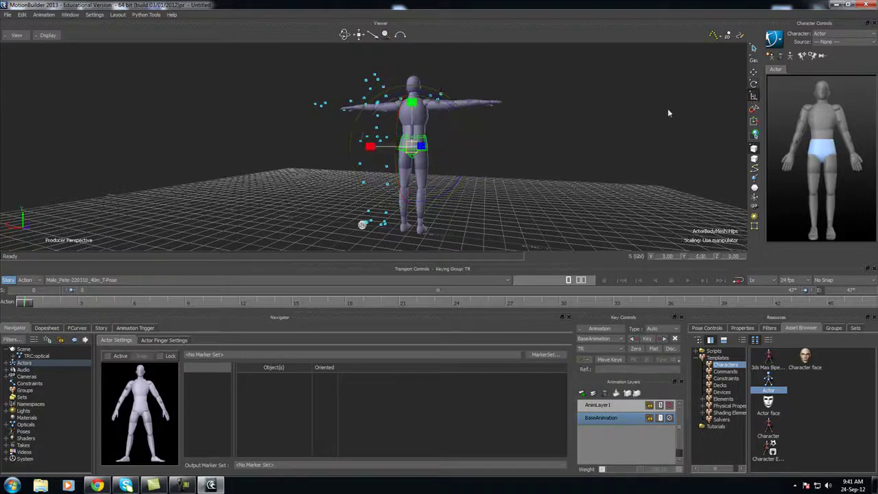
mouse_move(410, 146)
left_mouse_down()
mouse_move(649, 130)
mouse_move(417, 137)
mouse_move(399, 149)
left_mouse_up()
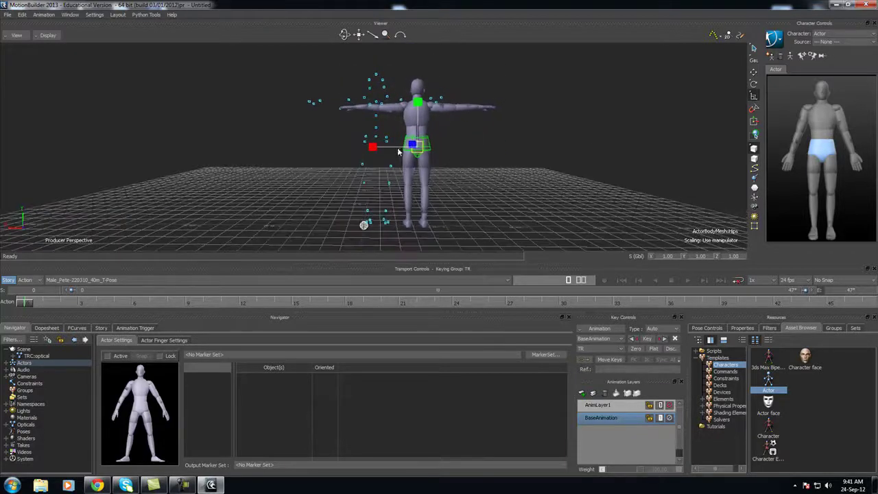
Step: Move the actor by its hips along X to about -15.6, lining it up with the T-pose markers
left_click(753, 72)
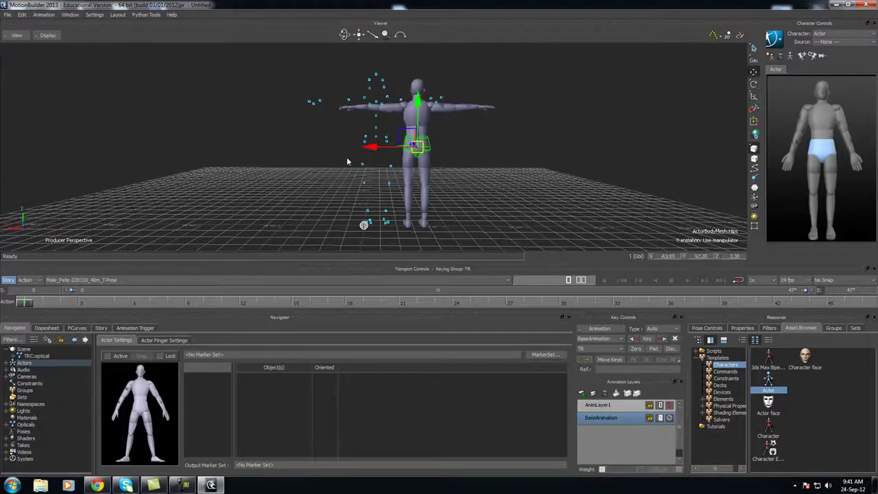
mouse_move(347, 161)
left_mouse_down("ctrl+shift")
mouse_move(478, 170)
mouse_move(345, 164)
mouse_move(359, 148)
mouse_move(335, 154)
left_mouse_up("ctrl+shift")
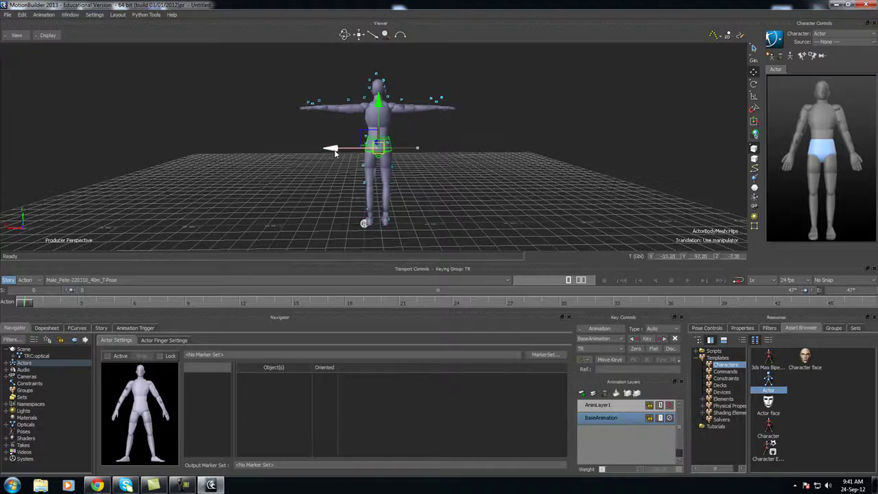
left_click(754, 84)
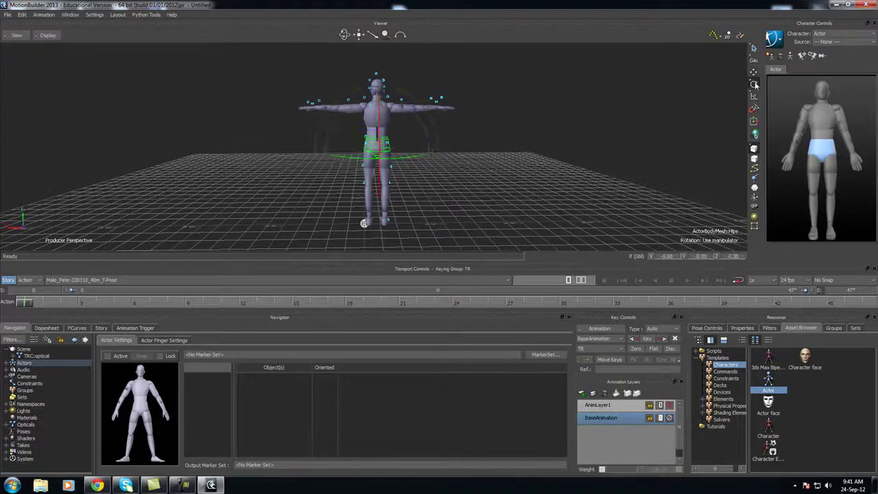
left_click_drag(424, 158, 392, 159)
Step: Move the actor by its hips along Z to about 13.2, bringing the body inside the markers
left_click(753, 72)
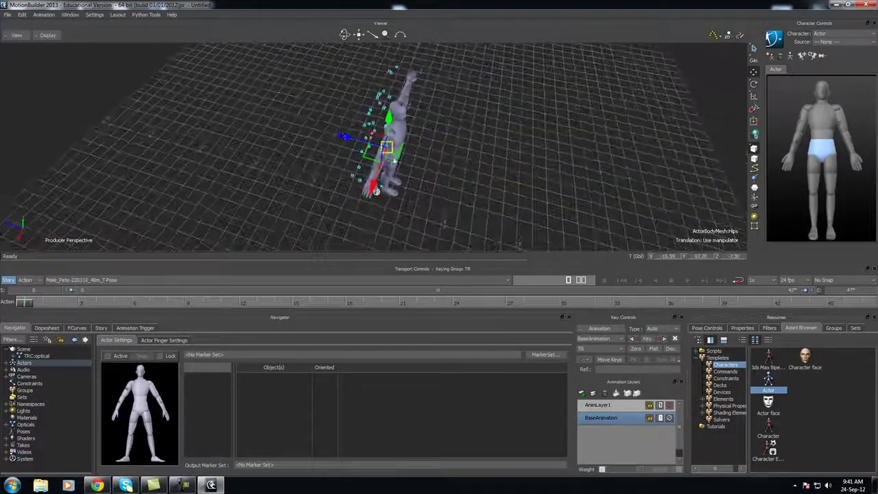
left_click(329, 138)
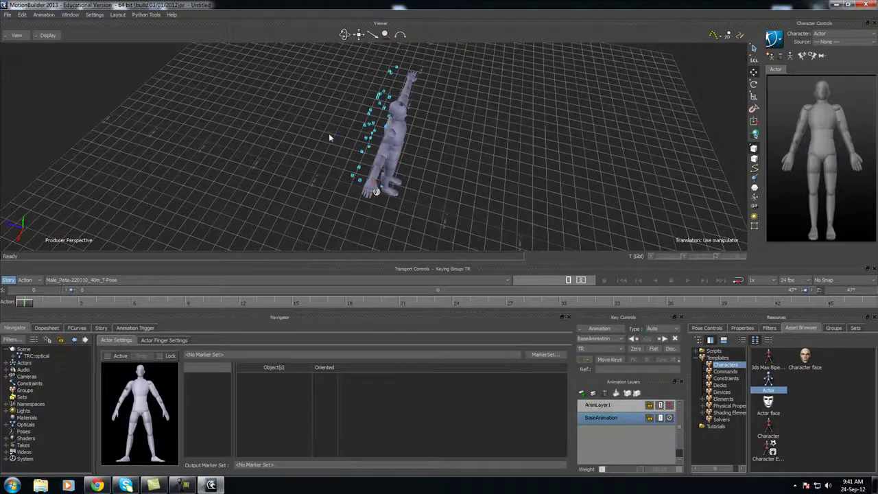
left_click_drag(410, 153, 398, 155, "ctrl+shift")
left_click(397, 154)
left_click_drag(353, 131, 412, 146)
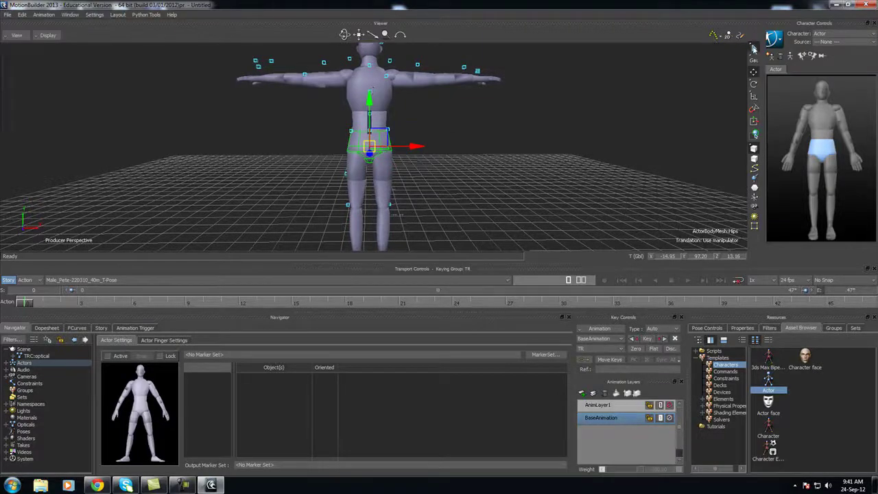
Step: Reselect the actor's hips and fine-tune their position to about X -14.6 and Z 12.5
left_click(454, 131)
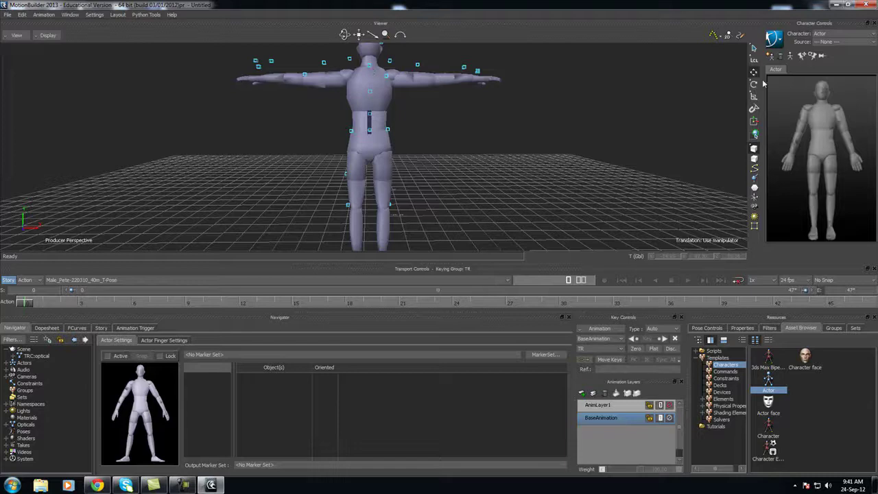
left_click(385, 151)
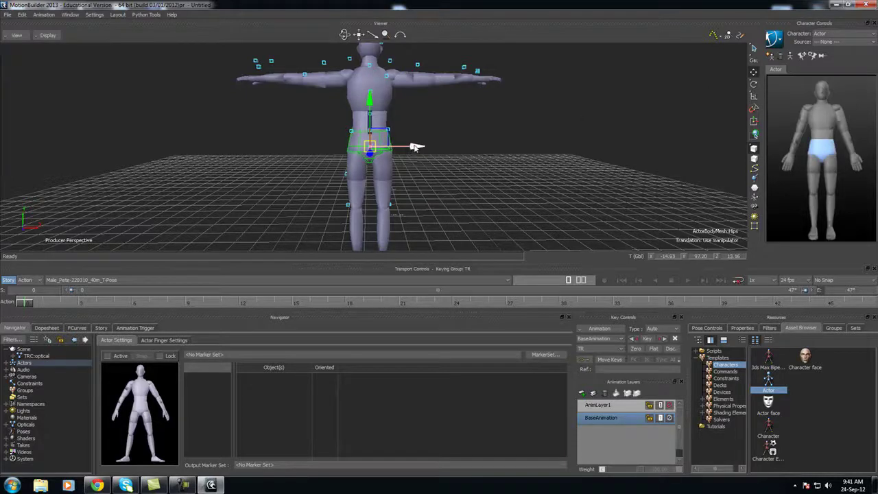
left_click_drag(348, 179, 412, 206, "ctrl+shift")
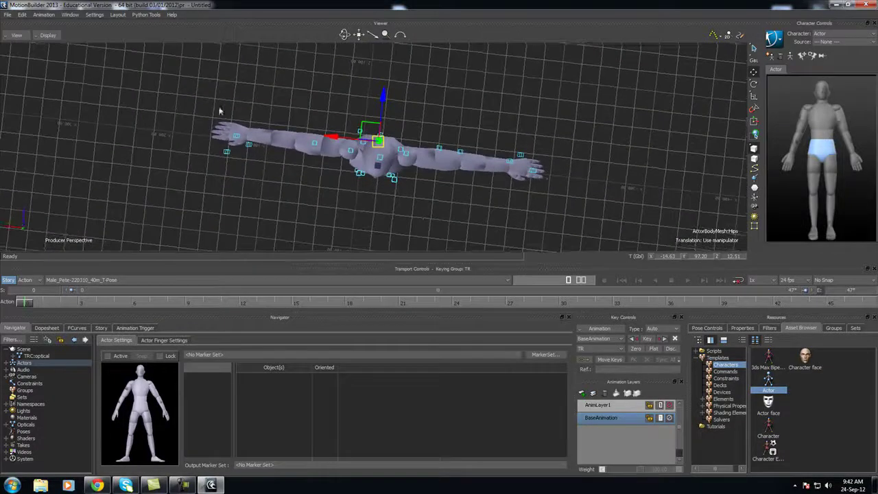
Step: Switch to the Producer Top orthographic view and nudge the actor's hips along Z to about 12.7
left_click(16, 35)
mouse_move(29, 74)
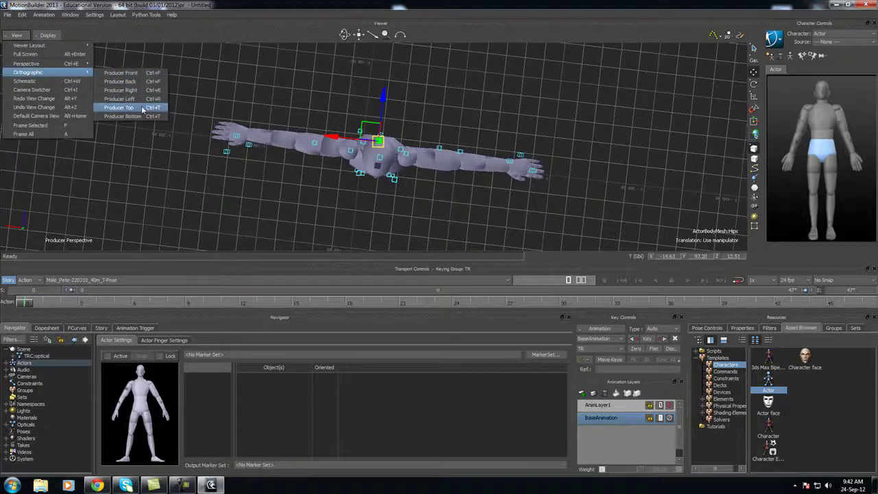
left_click(121, 107)
scroll(294, 145, "up", 3)
scroll(308, 147, "up", 5)
scroll(323, 149, "down", 2)
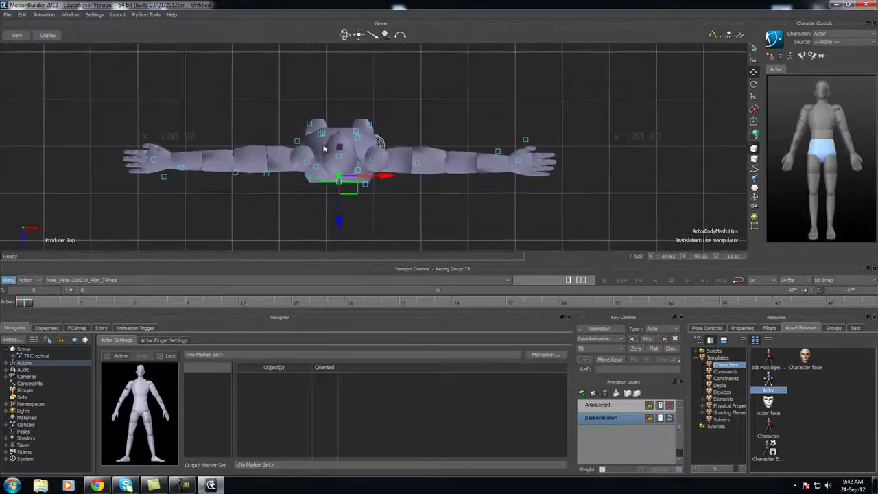
left_click_drag(323, 148, 350, 139, "shift")
left_click_drag(364, 213, 365, 214)
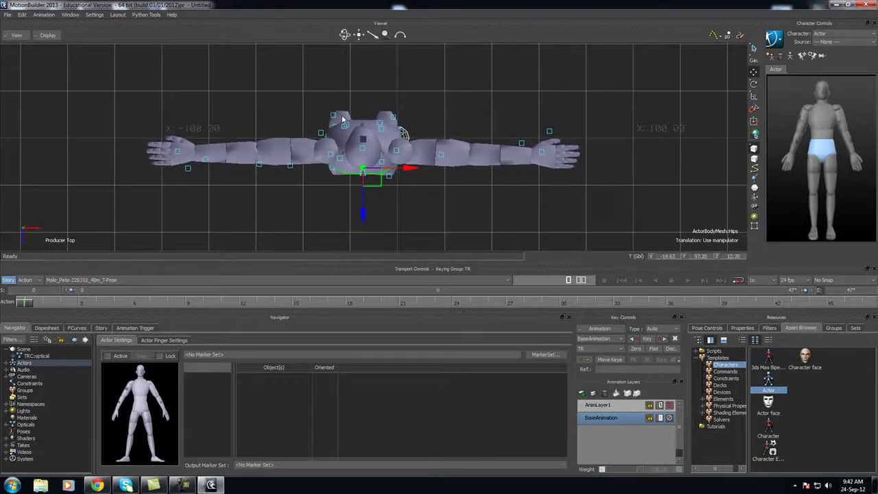
Step: Nudge the actor's hips to about X -14.6 and Z 13.9, and switch to the Producer Front orthographic view to check the fit
left_click_drag(408, 168, 410, 169)
left_click_drag(362, 215, 363, 218)
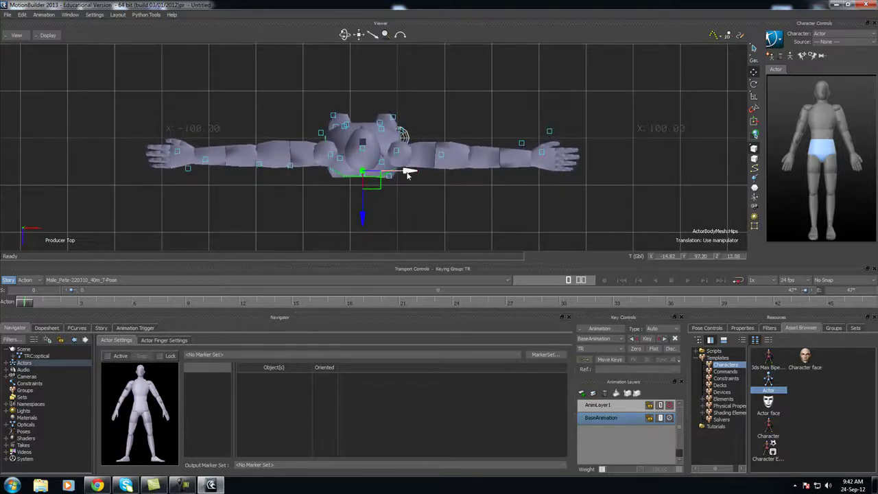
left_click(15, 35)
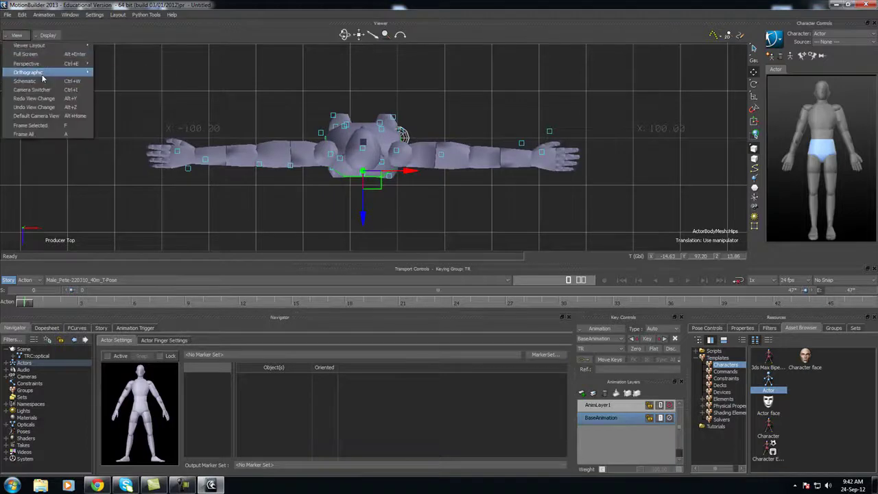
mouse_move(46, 74)
left_click(138, 73)
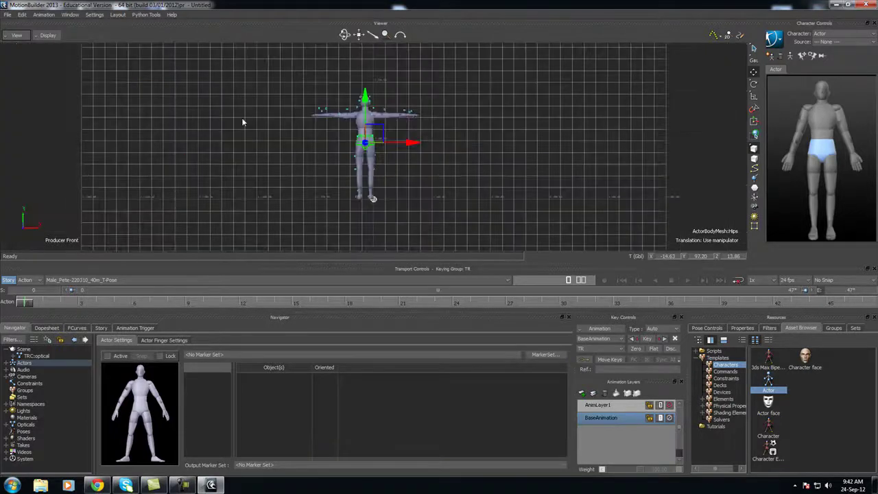
left_click_drag(242, 120, 336, 133, "ctrl")
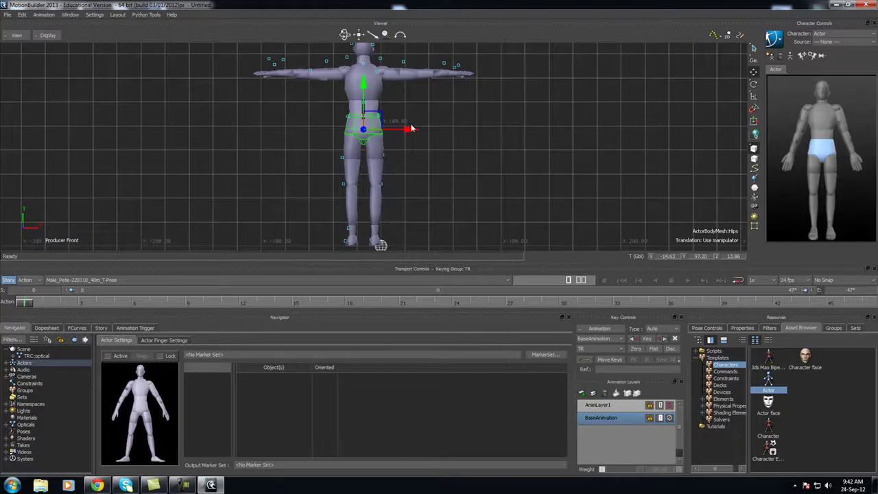
Step: Return to the Producer Perspective view and scale the actor's left upper leg uniformly to about 1.02
key("r")
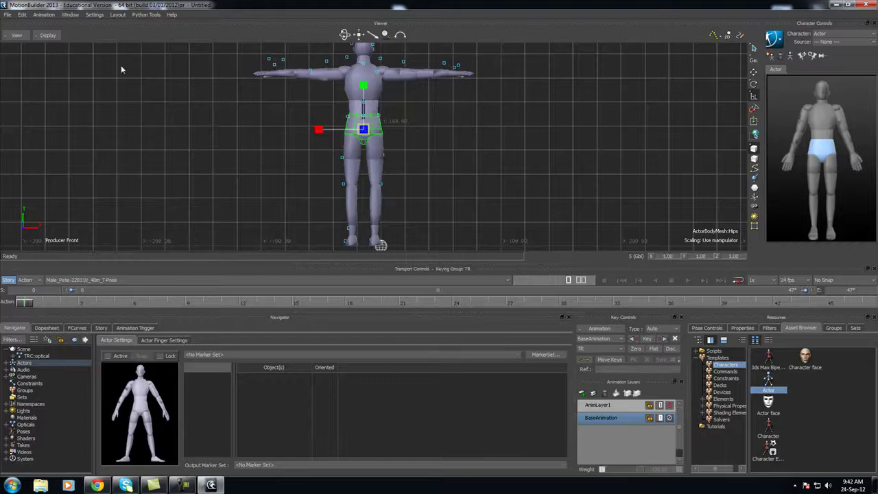
left_click(19, 35)
mouse_move(103, 66)
left_click(150, 67)
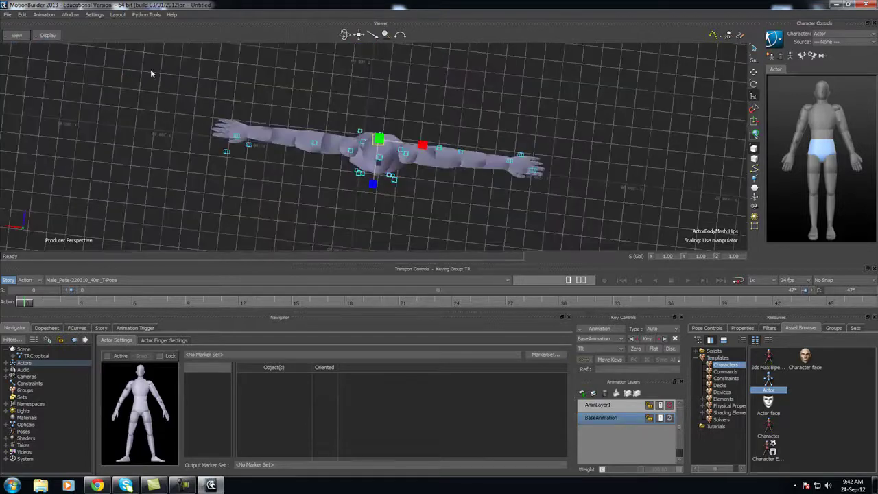
mouse_move(386, 166)
left_mouse_down("ctrl+shift")
mouse_move(396, 115)
mouse_move(376, 149)
mouse_move(382, 111)
mouse_move(356, 107)
mouse_move(350, 84)
mouse_move(376, 157)
mouse_move(393, 158)
left_mouse_up("ctrl+shift")
left_click(386, 127)
left_click(385, 100)
left_click(391, 172)
key("t")
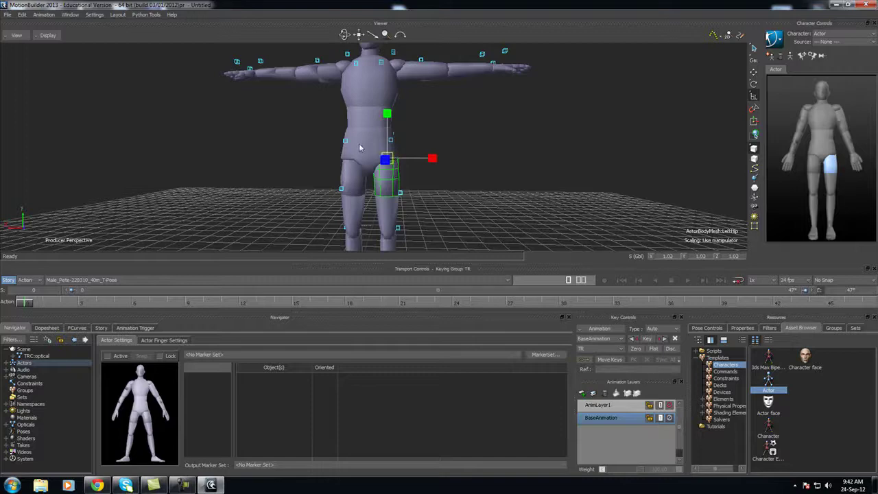
Step: Reselect the actor's hips and reposition them so the body sits between the markers
left_click(375, 137)
left_click_drag(368, 157, 347, 158, "shift")
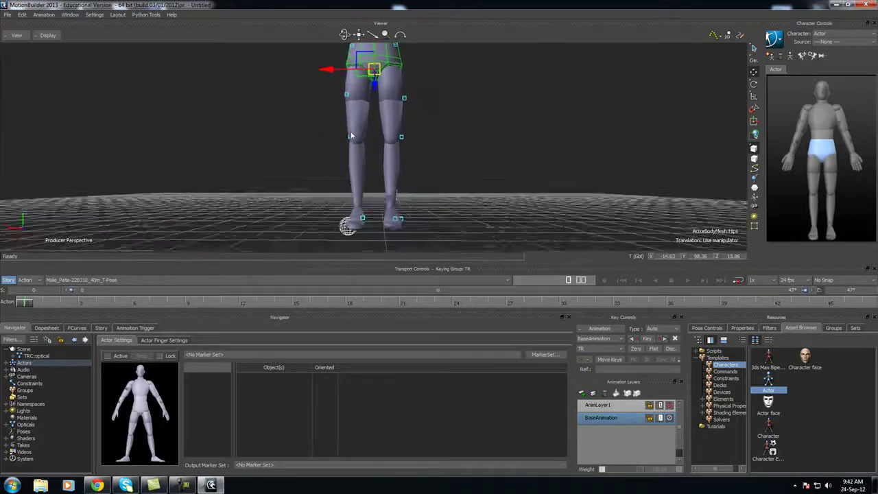
left_click_drag(344, 108, 347, 115, "shift")
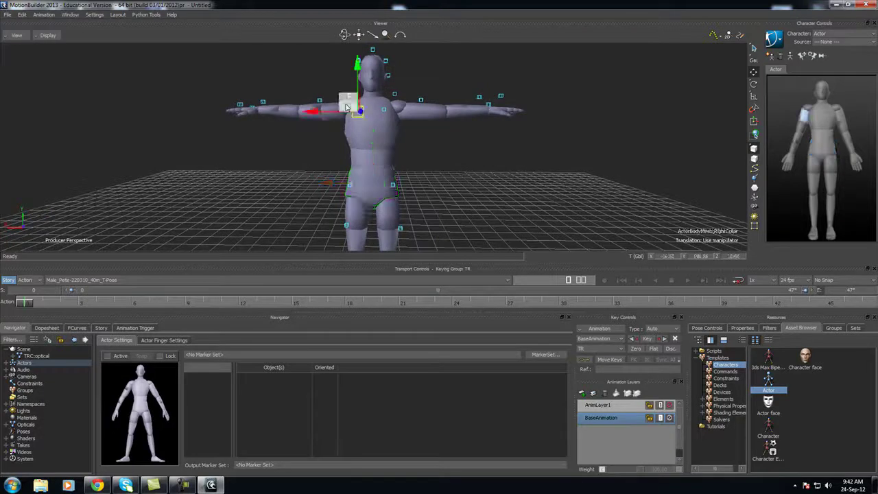
Step: Select the actor's right collar and scale it uniformly to fit the shoulder markers
left_click(350, 110)
key("r")
key("s")
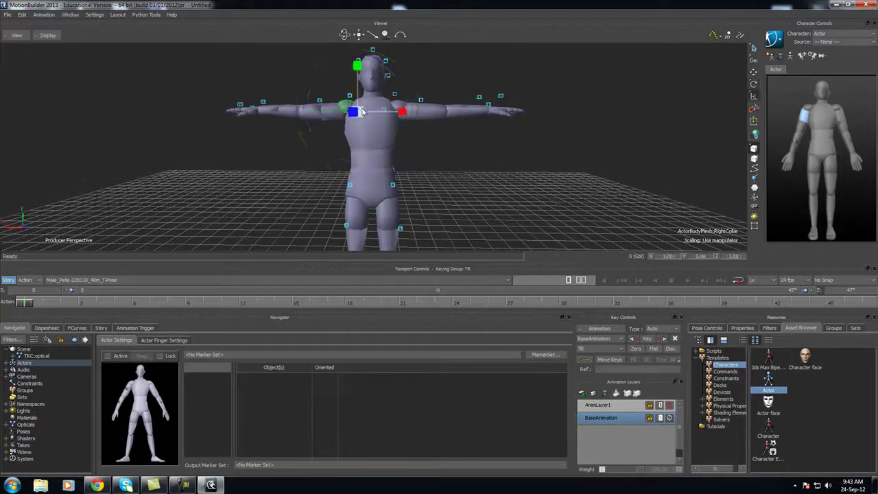
left_click_drag(362, 108, 384, 125)
Step: Adjust the actor's neck size and scale the hips uniformly to about 1.06 to match the markers
left_click(387, 126)
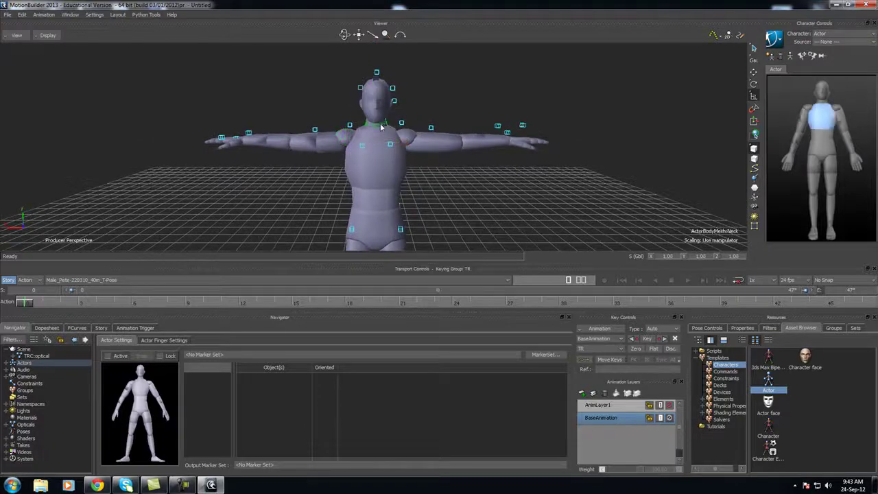
left_click(383, 110)
left_click_drag(381, 109, 385, 158)
left_click(376, 192)
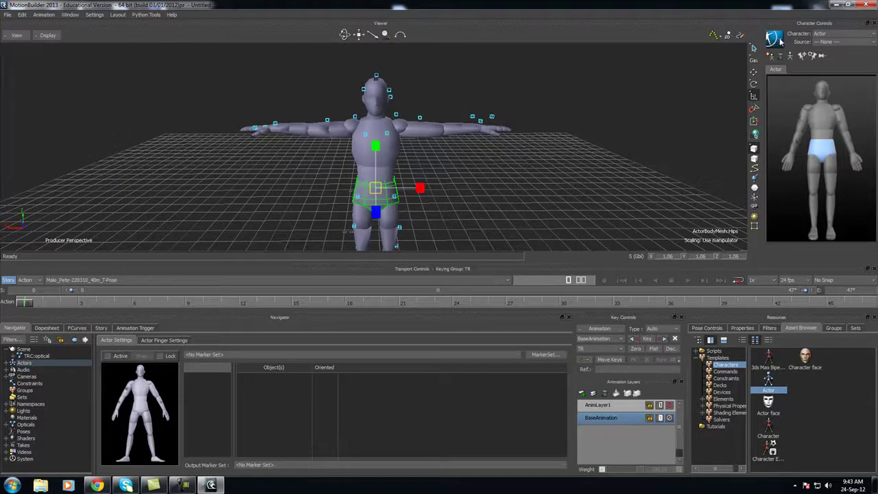
Step: Enable IK Manip in the actor's edit options
left_click(773, 39)
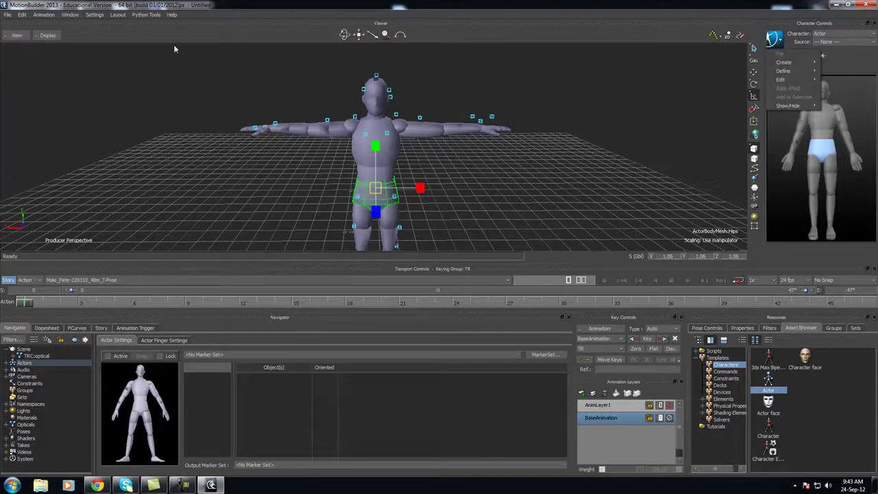
left_click(72, 15)
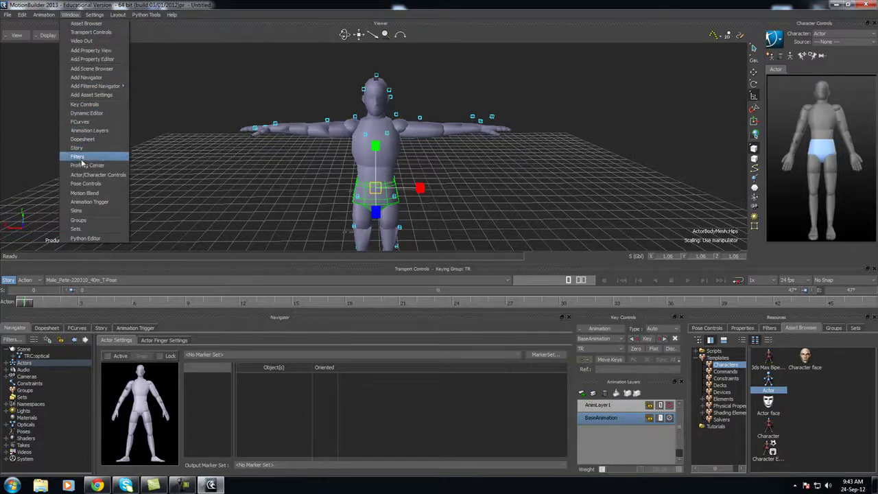
left_click(808, 16)
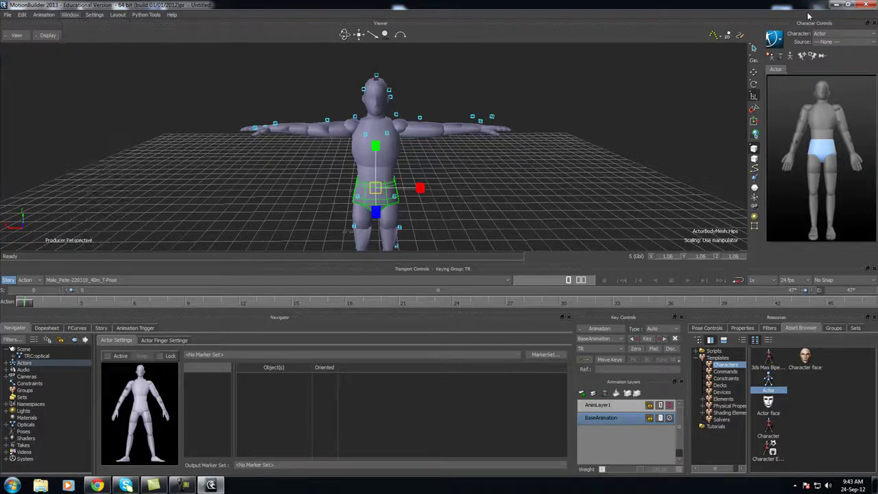
left_click(778, 41)
mouse_move(788, 72)
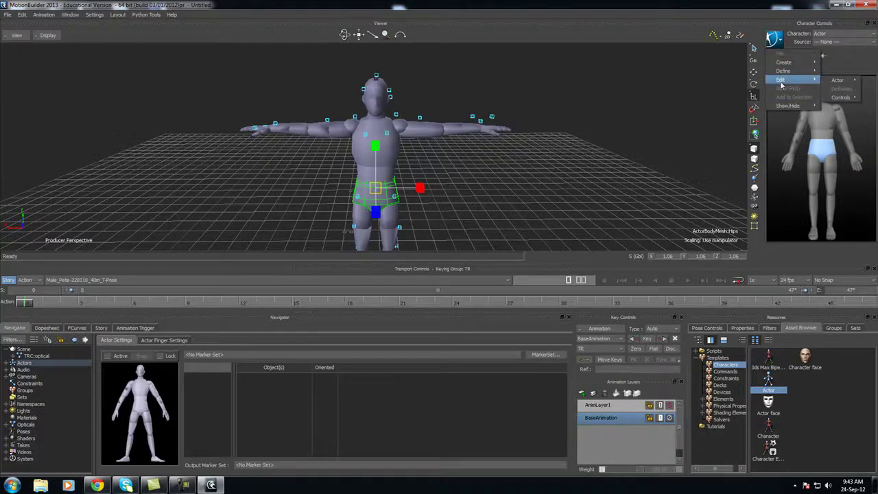
mouse_move(843, 85)
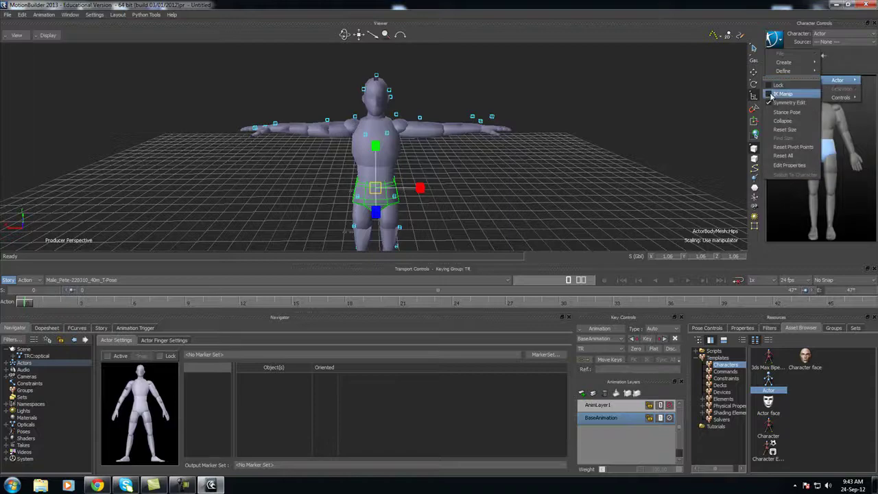
left_click(771, 95)
Step: Try moving the actor's left wrist with IK manipulation, and undo the moves
left_click_drag(456, 192, 454, 147, "shift")
left_click_drag(471, 101, 454, 152, "ctrl+shift")
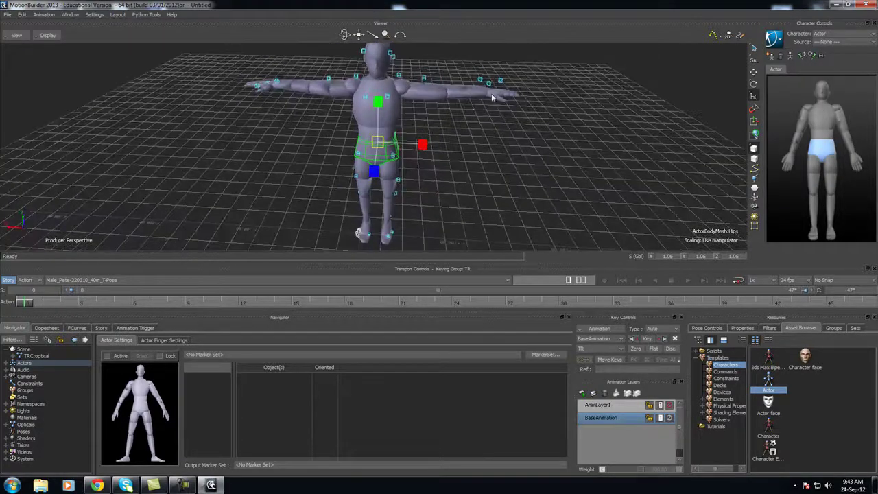
left_click(496, 93)
left_click(753, 73)
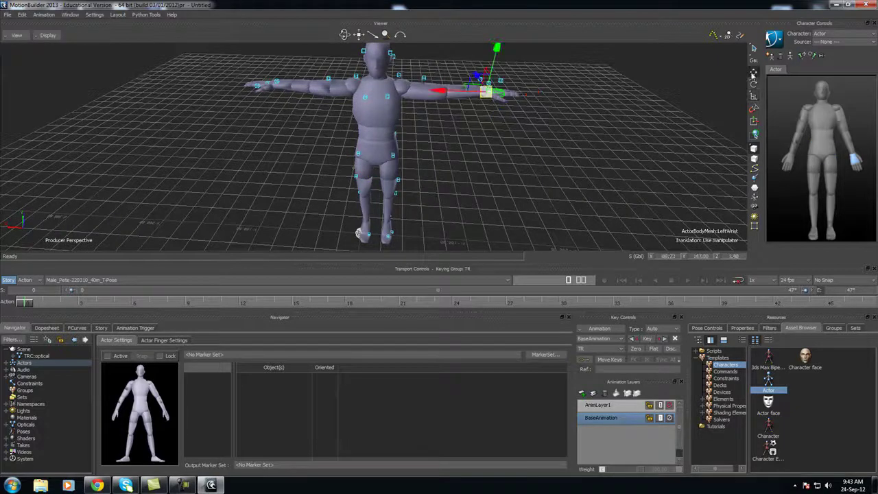
left_click_drag(497, 49, 433, 91)
key("ctrl+z")
key("ctrl+z")
key("ctrl+z")
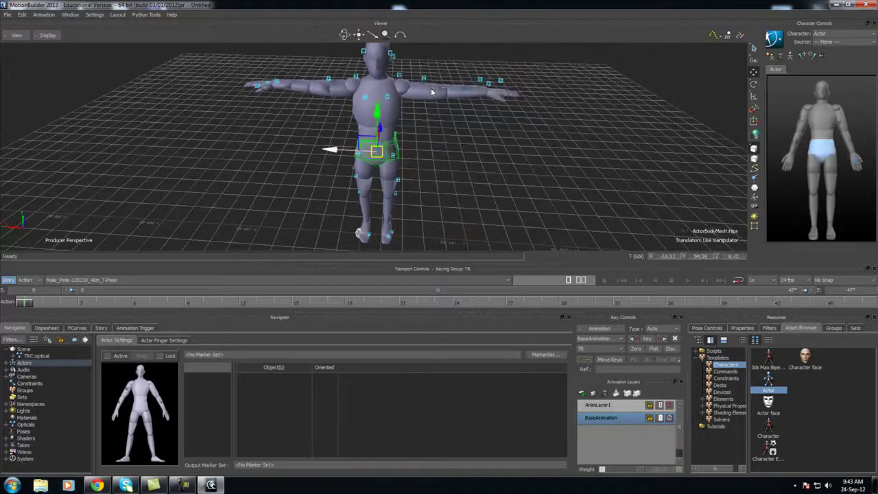
Step: Reselect the actor's left wrist and move it between the hand markers, to about Z 5.7
left_click(492, 91)
left_click_drag(493, 91, 289, 170, "ctrl+shift")
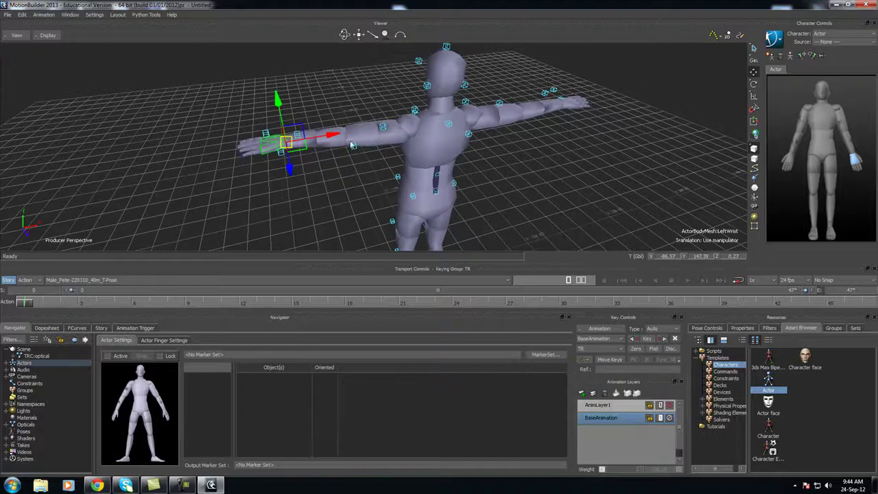
left_click_drag(354, 146, 326, 176, "ctrl+shift")
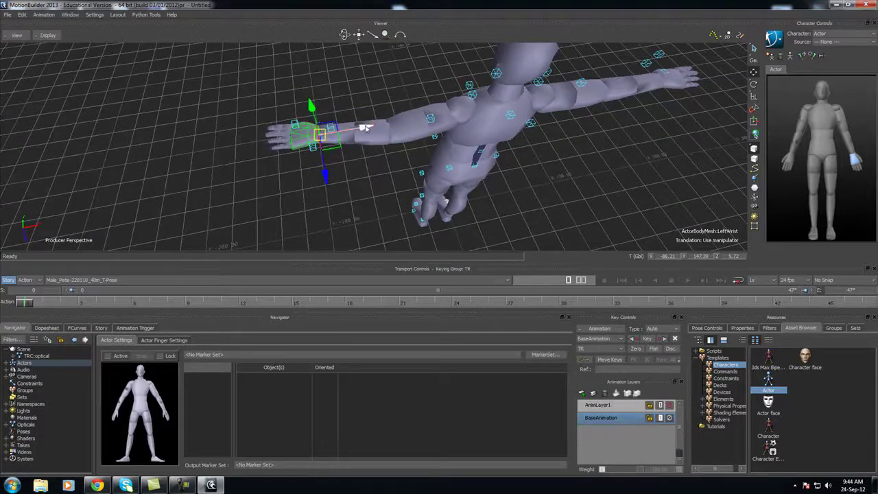
left_click_drag(366, 127, 363, 124)
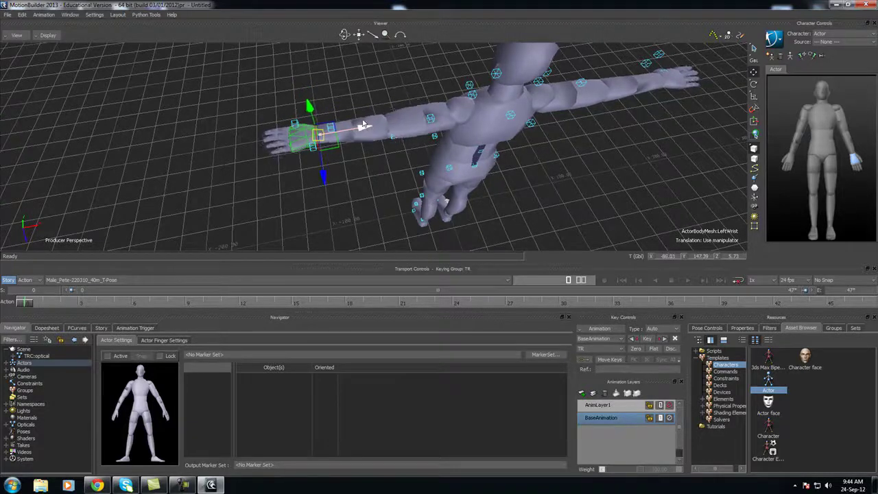
Step: Scale the actor's left shoulder segment uniformly to about 1.02 and adjust the left elbow segment's size to fit the arm markers
left_click(450, 115)
key("s")
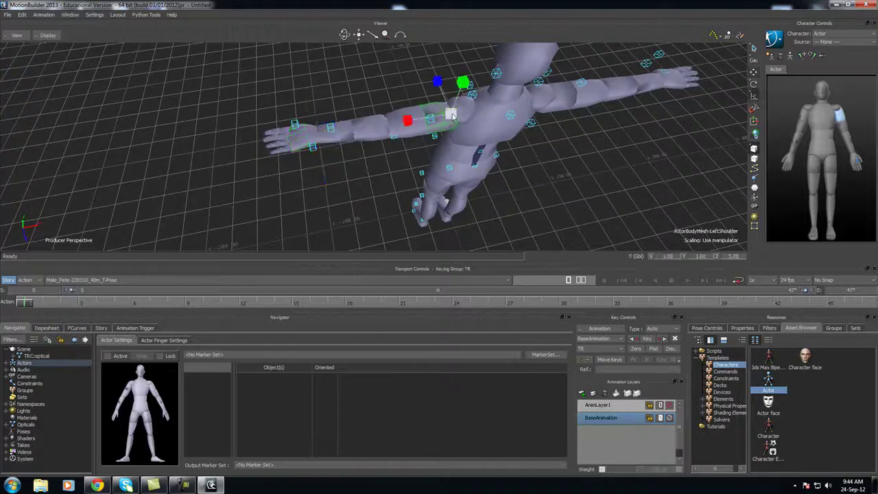
left_click_drag(452, 116, 453, 118)
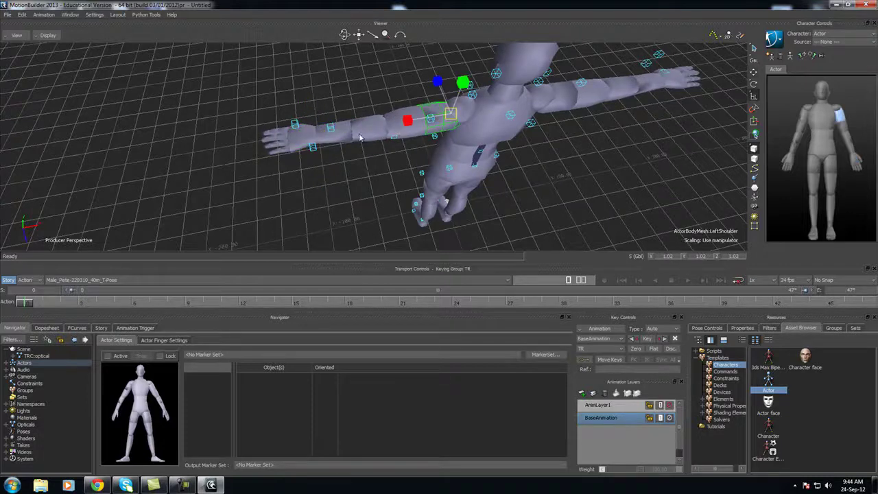
left_click(365, 136)
left_click_drag(385, 130, 335, 97)
Step: Move the left wrist to about Y 151.3 and Z 7.3, and rotate the hand to line up with its markers
left_click(313, 148)
key("t")
left_click_drag(335, 60, 388, 102)
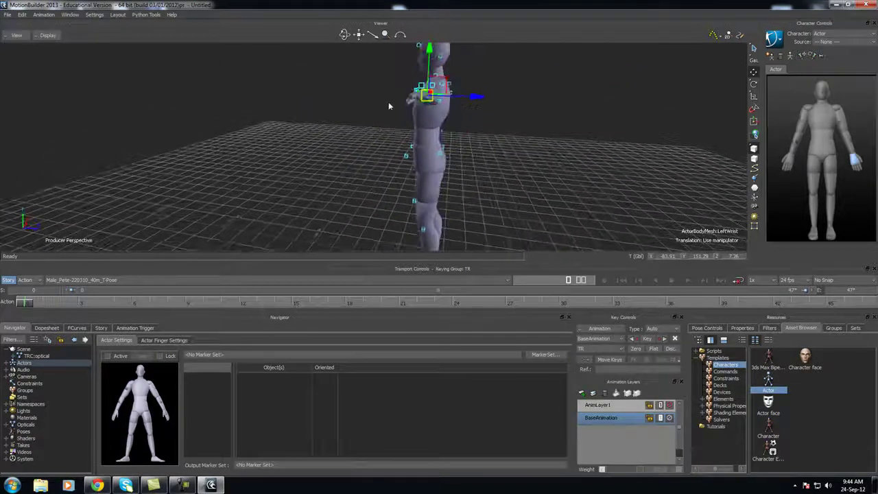
key("r")
left_click_drag(470, 55, 476, 59)
left_click_drag(425, 68, 380, 149, "ctrl+shift")
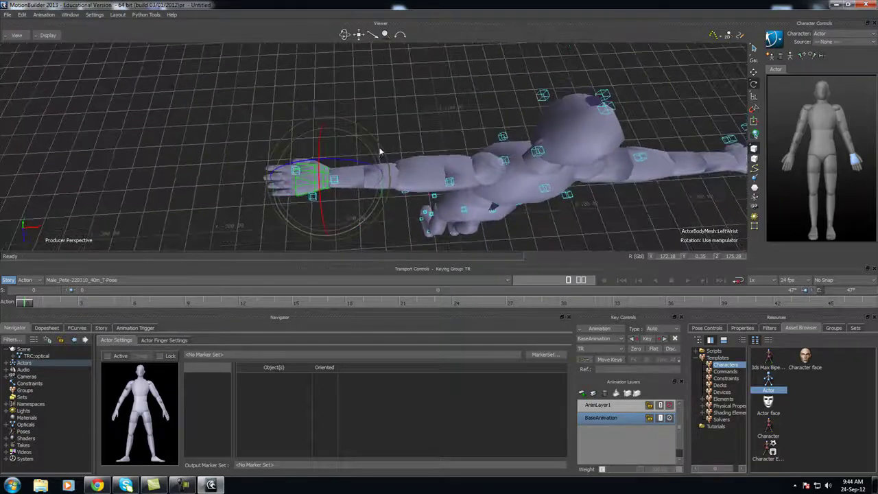
Step: Select the left elbow and forearm segments and nudge the forearm along Z toward the wrist markers
key("t")
key("s")
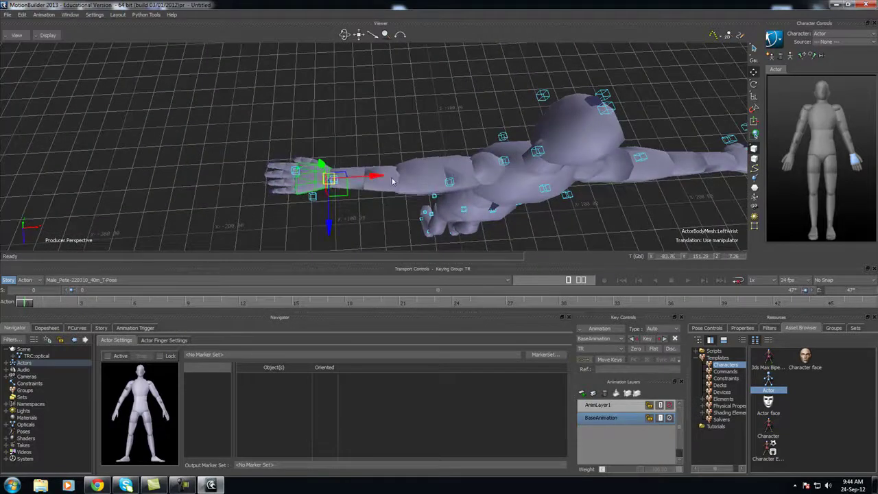
left_click(392, 180)
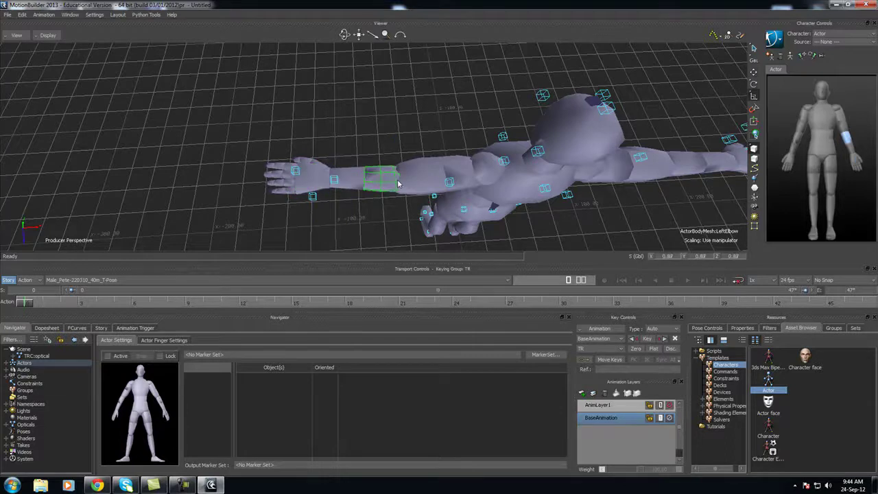
key("t")
left_click(332, 183)
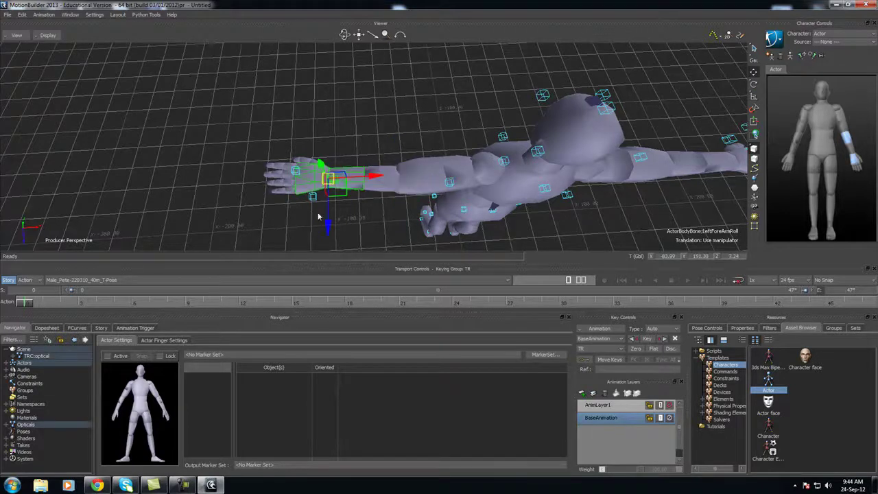
left_click_drag(327, 227, 328, 230)
left_click(312, 188)
Step: Select the actor's right wrist and move it along Z to about -0.9, toward its hand markers
left_click_drag(385, 207, 423, 170, "ctrl+shift")
left_click(427, 175)
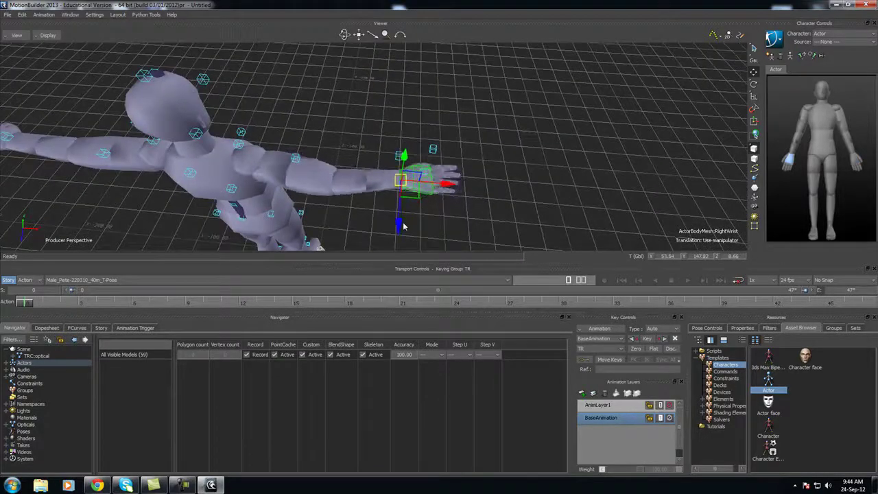
left_click_drag(401, 227, 401, 203)
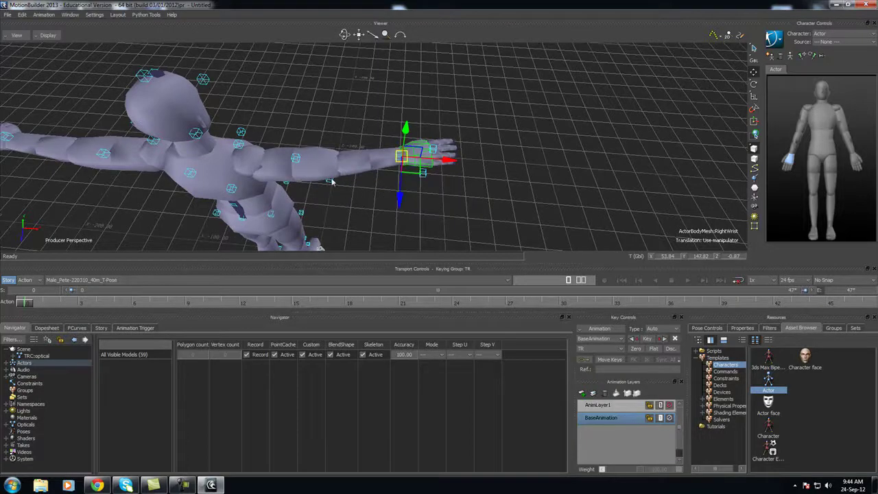
Step: Fine-tune the right wrist's height and depth to about Y 148.0 and Z 2.5, aligning the hand with its markers
left_click_drag(335, 181, 340, 110, "ctrl+shift")
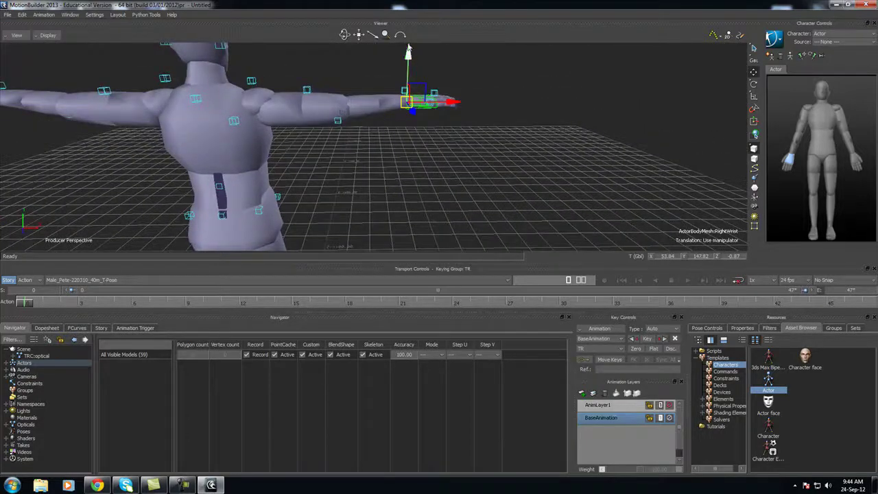
left_click_drag(409, 48, 328, 74)
left_click_drag(280, 98, 359, 96)
left_click_drag(409, 57, 313, 61)
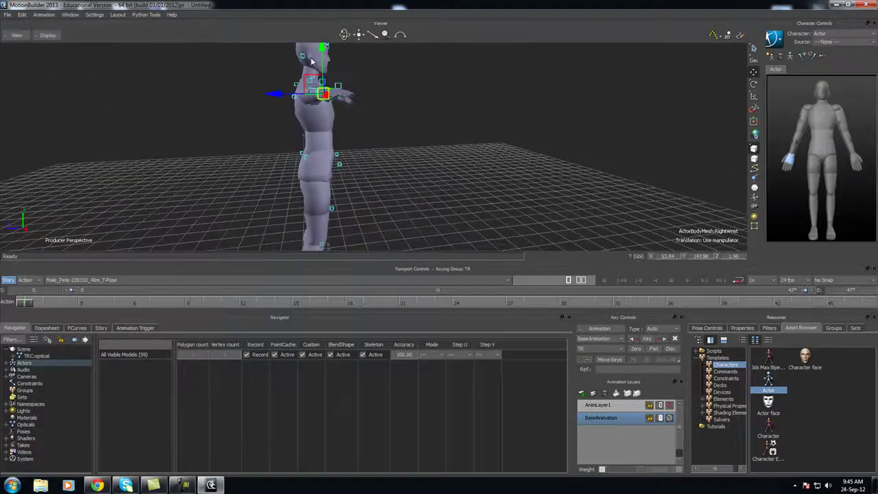
key("r")
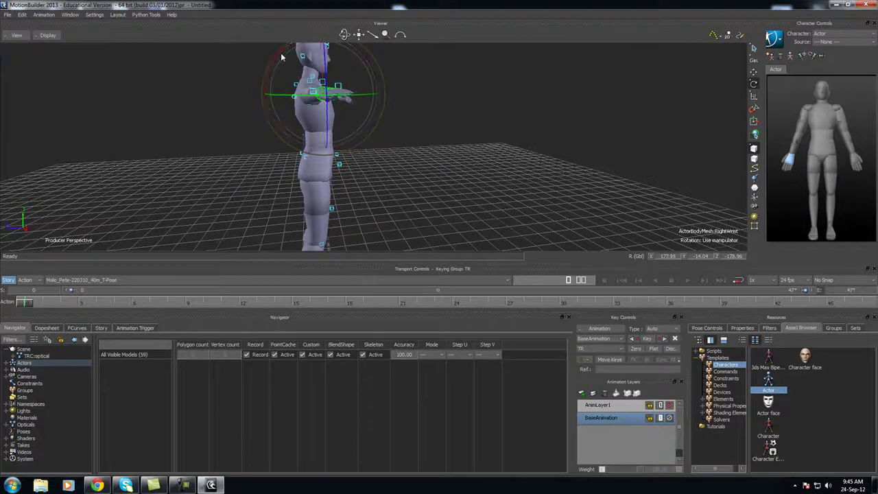
key("t")
left_click_drag(277, 95, 316, 92, "ctrl+shift")
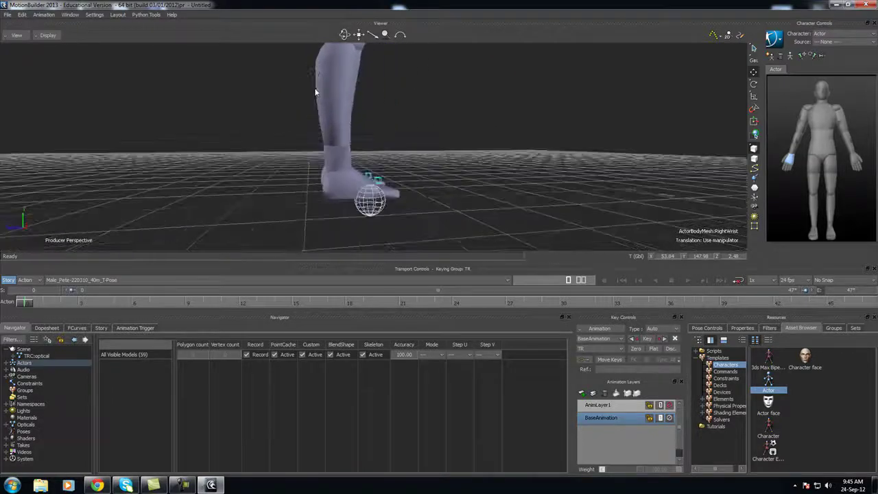
Step: Select the actor's right ankle and rotate the foot about Y to roughly 8 degrees, turning it toward its foot markers
left_click(343, 175)
mouse_move(358, 163)
left_mouse_down("ctrl+shift")
mouse_move(341, 199)
mouse_move(290, 187)
mouse_move(287, 151)
mouse_move(346, 174)
mouse_move(365, 159)
left_mouse_up("ctrl+shift")
left_click_drag(309, 144, 402, 132)
left_click_drag(347, 155, 235, 204, "ctrl+shift")
key("r")
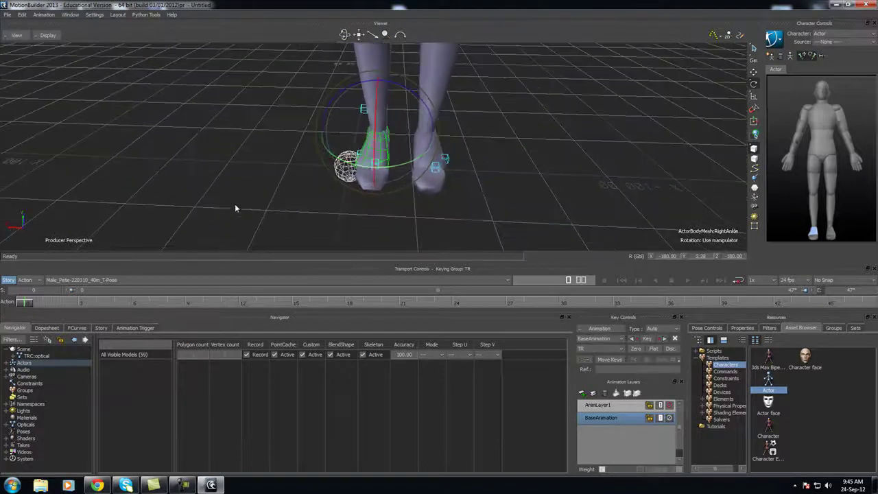
left_click_drag(391, 162, 453, 140)
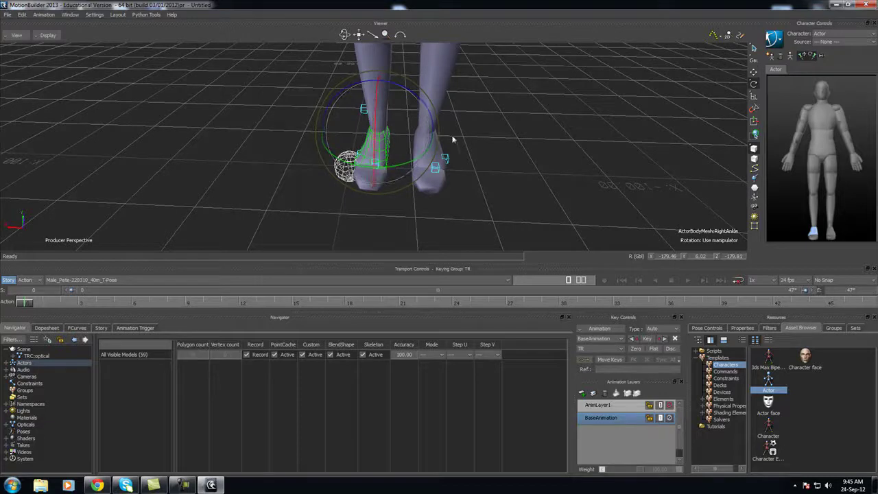
Step: Turn the left foot outward at the ankle and move the ankle along X to about -26, lining it up with its markers
left_click(434, 149)
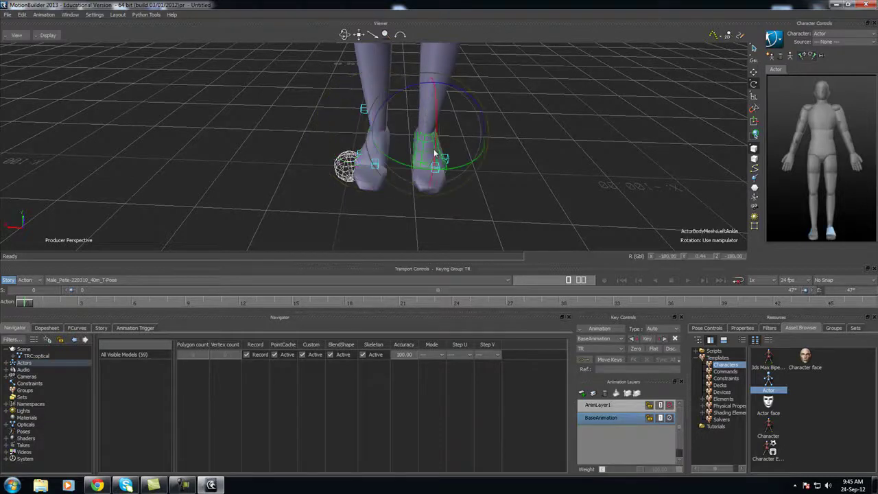
key("t")
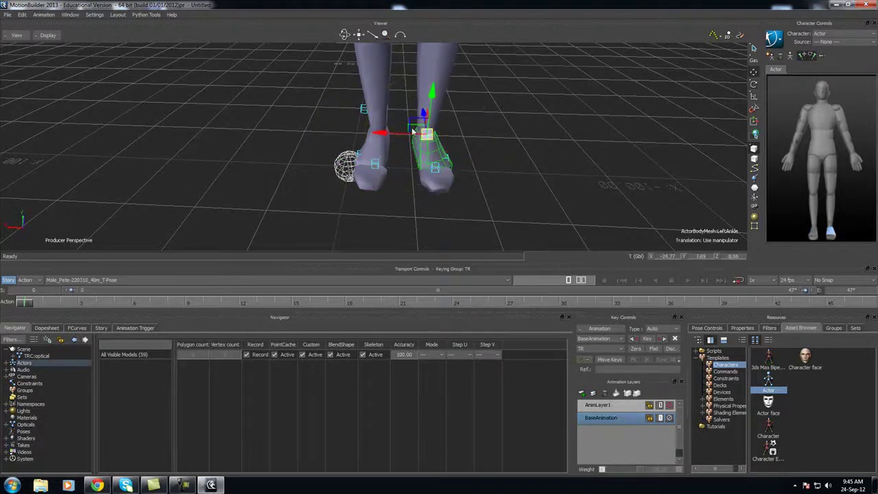
left_click_drag(383, 133, 387, 134)
left_click_drag(501, 127, 412, 77, "ctrl")
left_click_drag(413, 77, 415, 124, "shift")
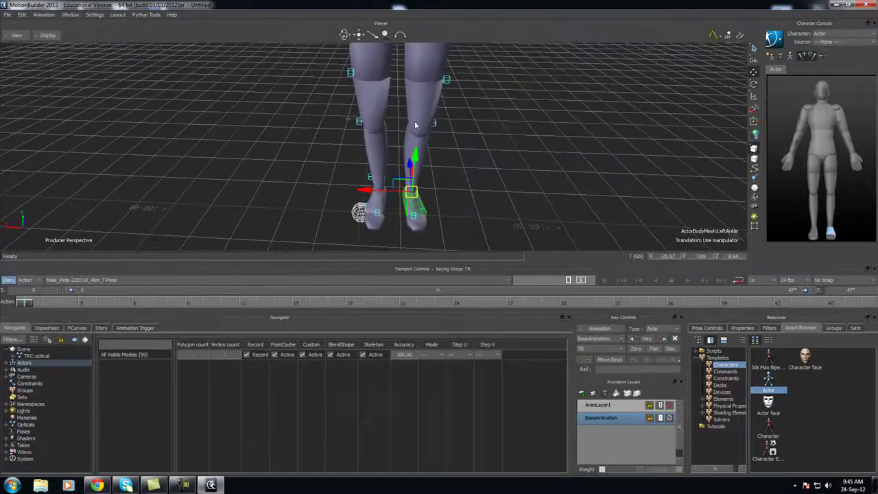
Step: Position the right ankle at about X -8.5, Y 7.7 and Z 6.7 to line the foot up with its markers
left_click_drag(482, 127, 442, 187, "ctrl")
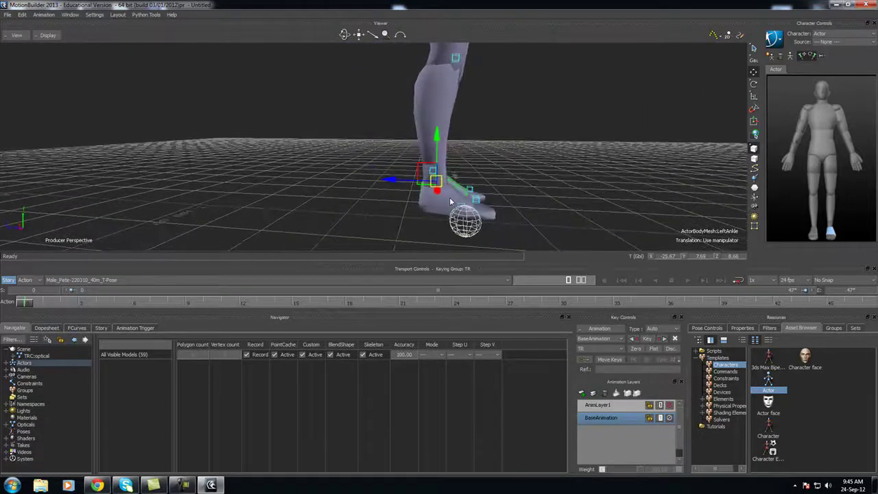
left_click(450, 201)
left_click_drag(382, 184, 333, 122)
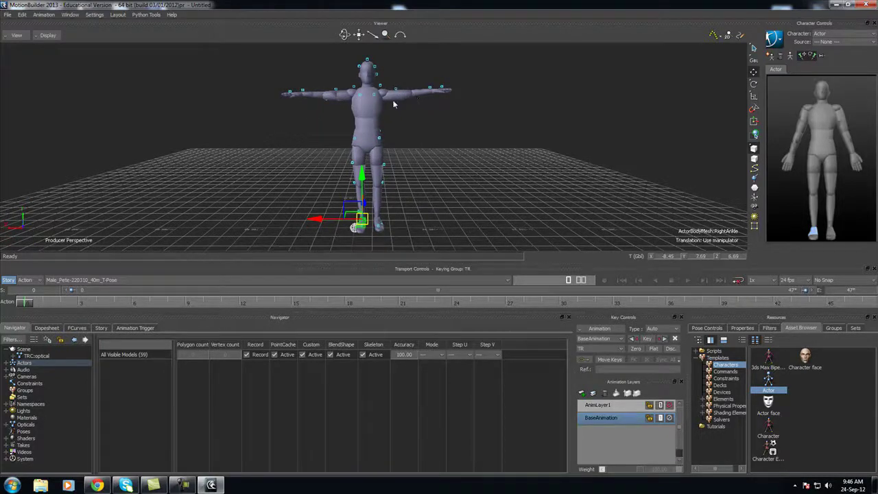
Step: Rename the Actor in the scene tree with the motion capture performer's first name
left_click(5, 363)
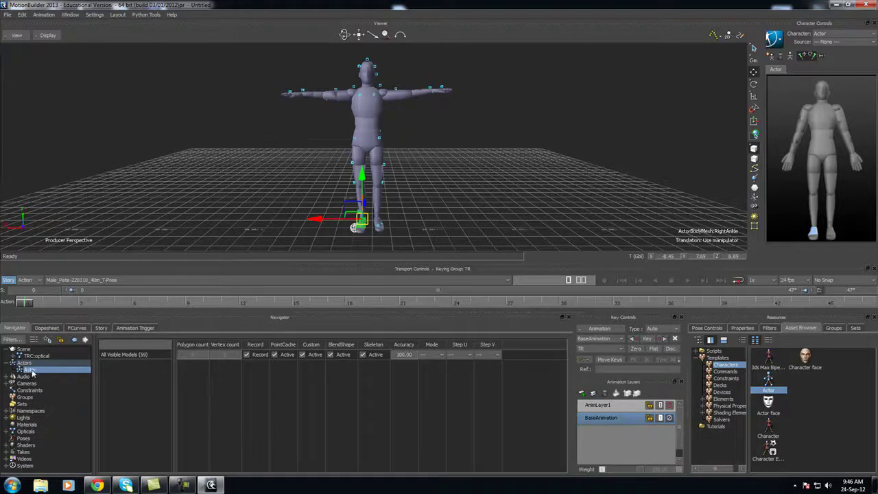
right_click(32, 372)
left_click(49, 406)
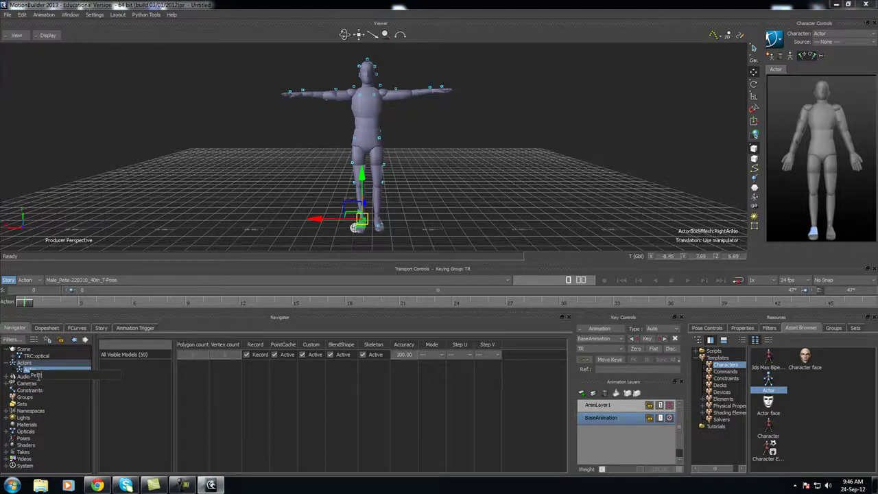
type("Pete")
key("Return")
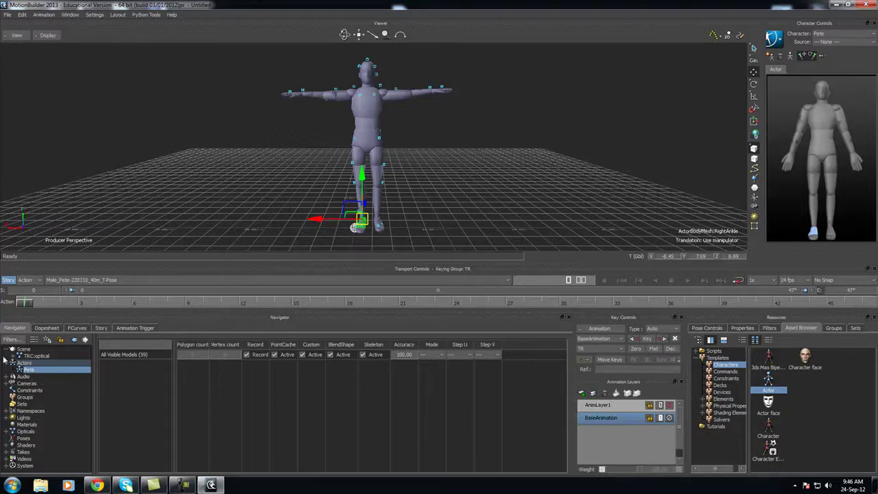
Step: Open the renamed actor's settings and create a marker set for it
left_click(34, 370)
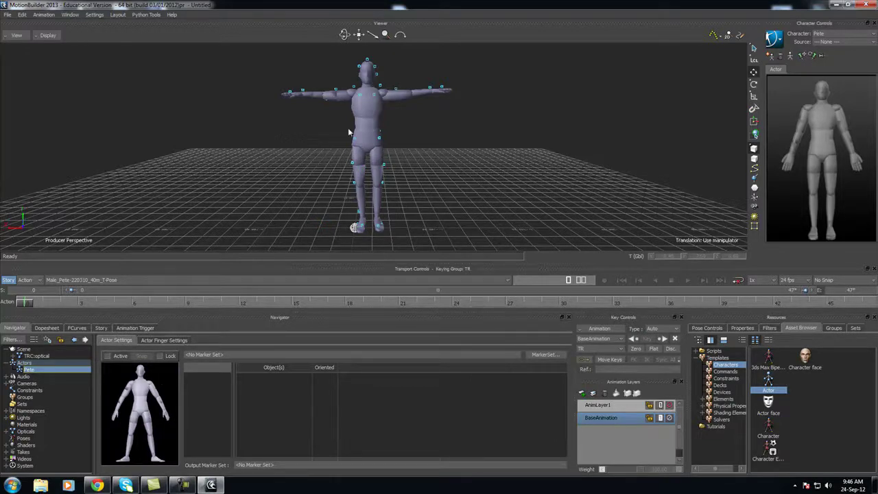
left_click(559, 357)
left_click(551, 365)
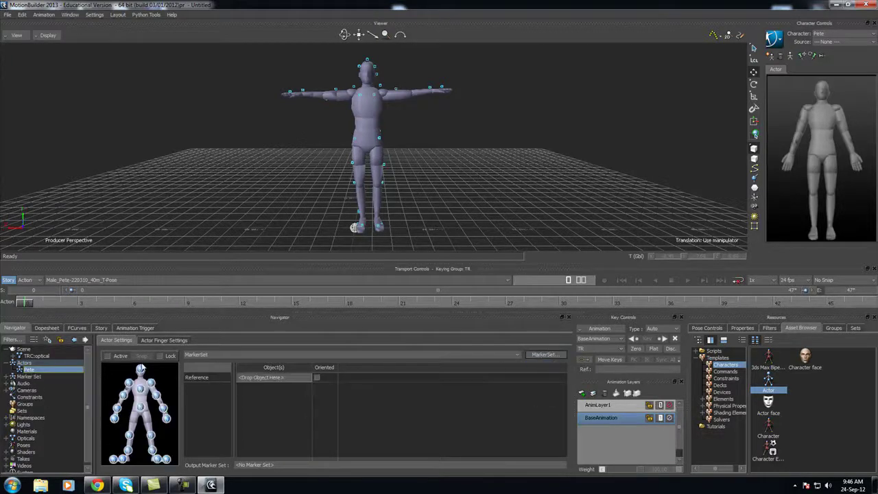
Step: Expand the TRC:optical markers and assign TRC:M_TopHead to the actor's head cell
left_click(19, 356)
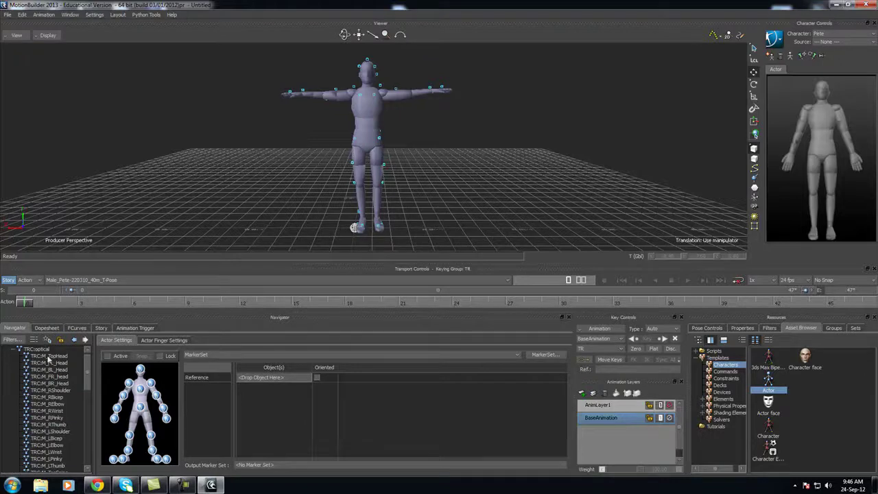
left_click(52, 357)
left_click(48, 364)
left_click(43, 377)
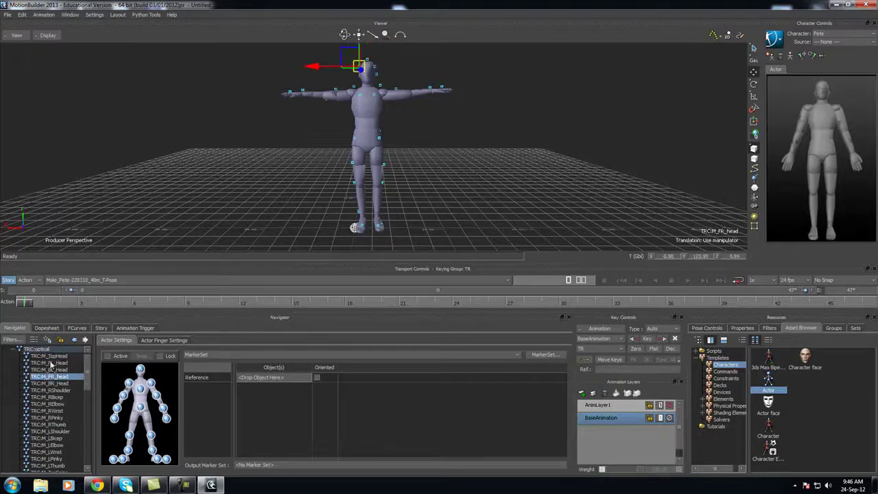
left_click(61, 357)
left_click_drag(55, 358, 141, 372)
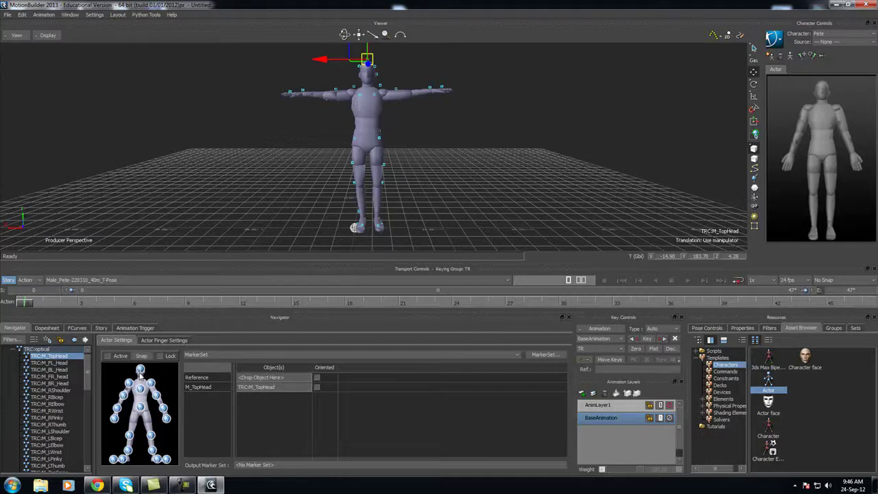
Step: Add the M_FL_Head, M_BL_Head, M_FR_head and M_BR_Head markers to the actor's head cell
left_click(61, 362)
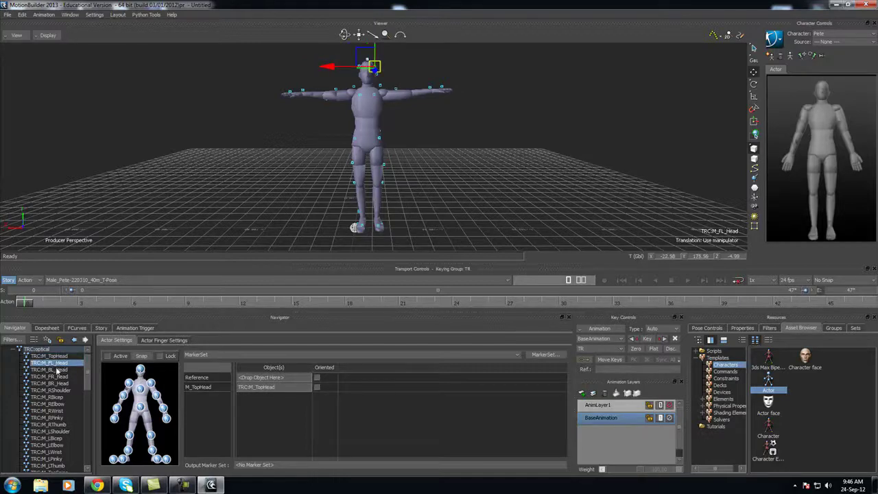
left_click(55, 383, "shift")
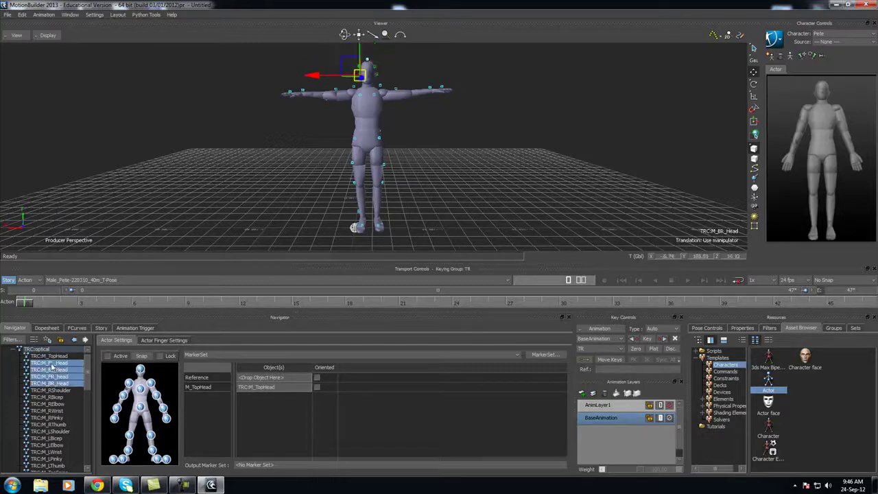
left_click_drag(55, 368, 140, 370)
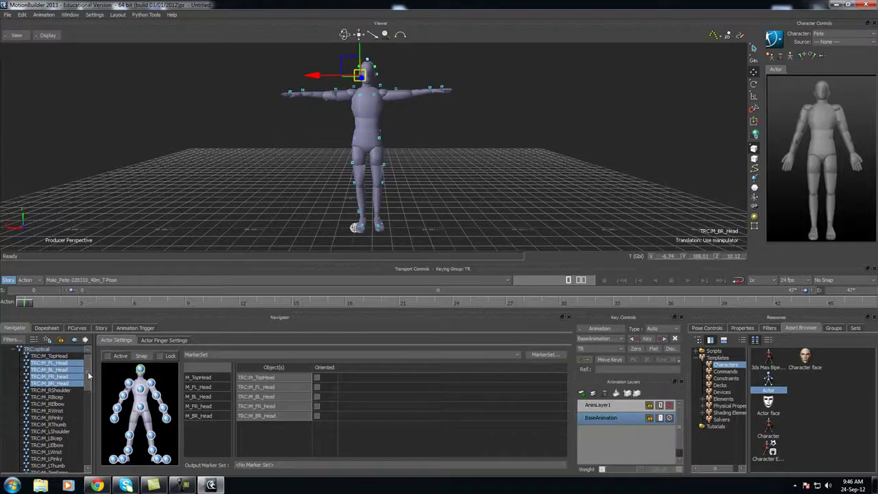
Step: Assign the M_RShoulder, M_RBicep, M_RElbow and M_RWrist markers to the actor's right arm, and M_RPinky and M_RThumb to its right hand
scroll(90, 377, "down", 1)
left_click(62, 372)
left_click(61, 379, "shift")
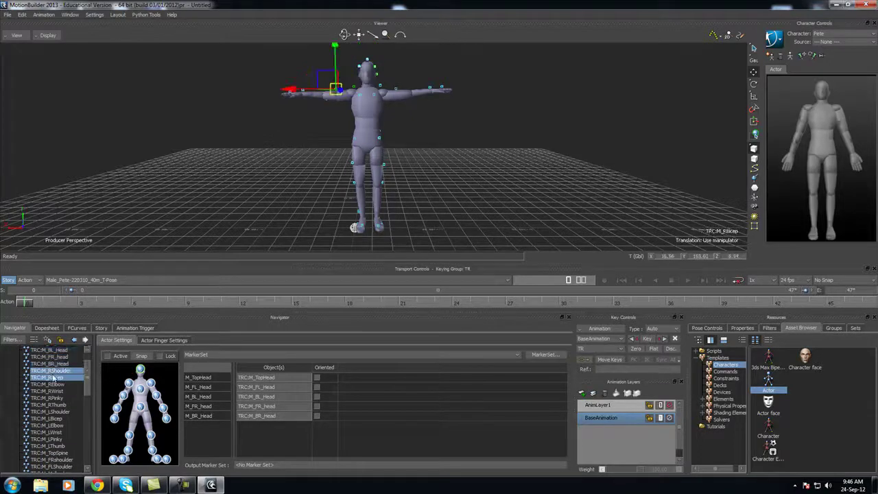
scroll(83, 376, "down", 2)
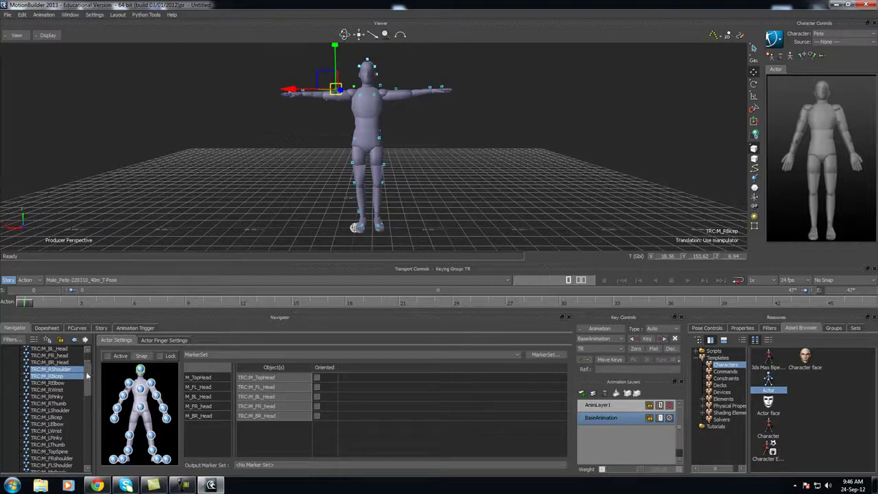
left_click(58, 371)
left_click(60, 378, "shift")
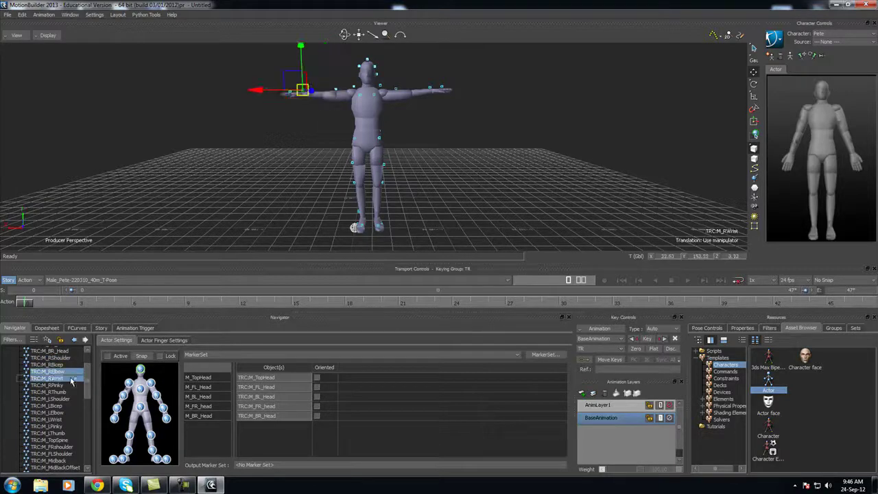
left_click(62, 385)
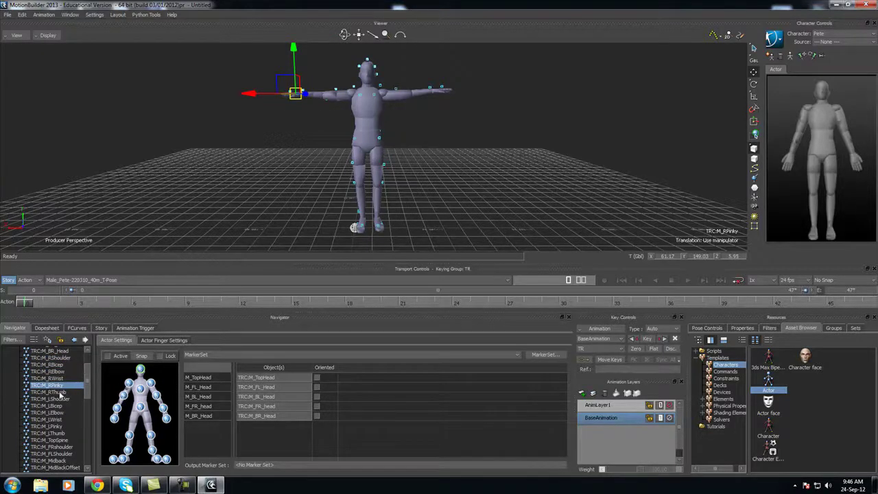
left_click(60, 392, "shift")
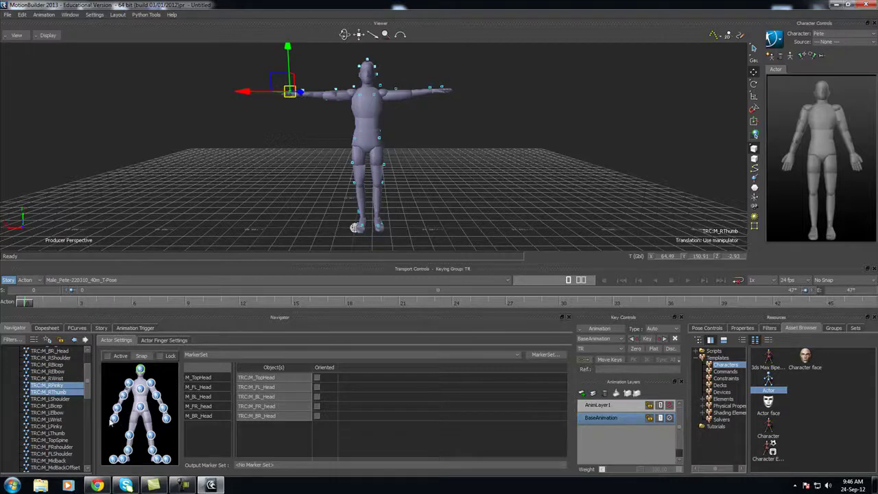
Step: Assign the M_LShoulder, M_LBicep, M_LElbow and M_LWrist markers to the actor's left arm, and M_LPinky and M_LThumb to its left hand
scroll(88, 396, "down", 6)
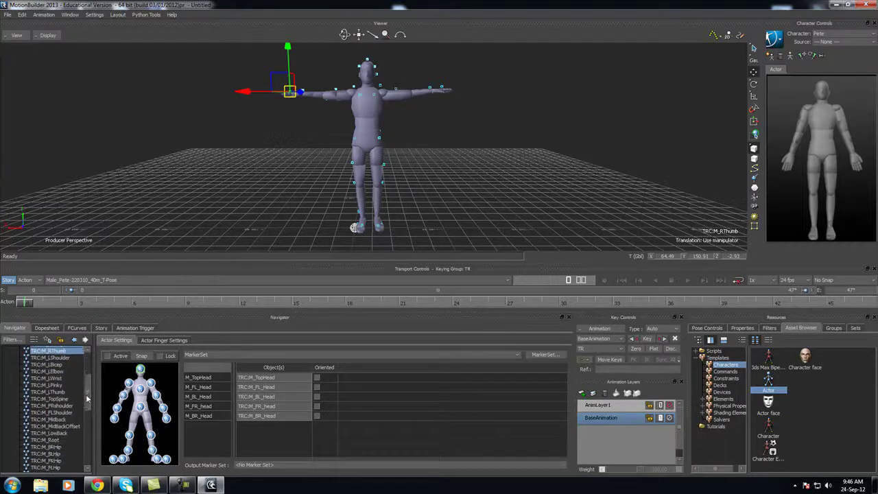
left_click(63, 357)
left_click(60, 365, "shift")
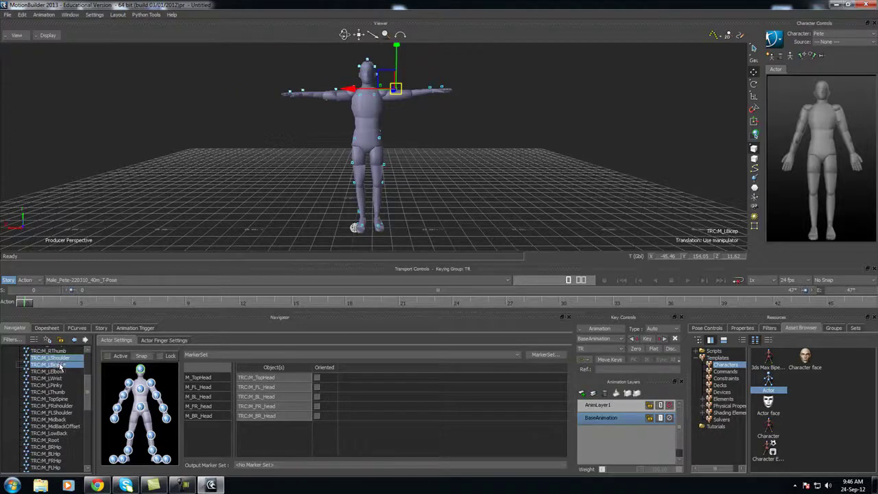
left_click(65, 371)
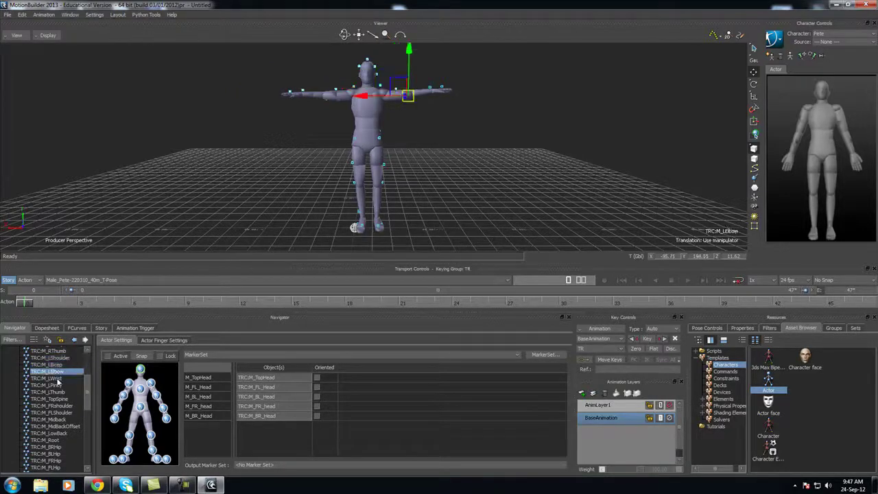
left_click(65, 378, "shift")
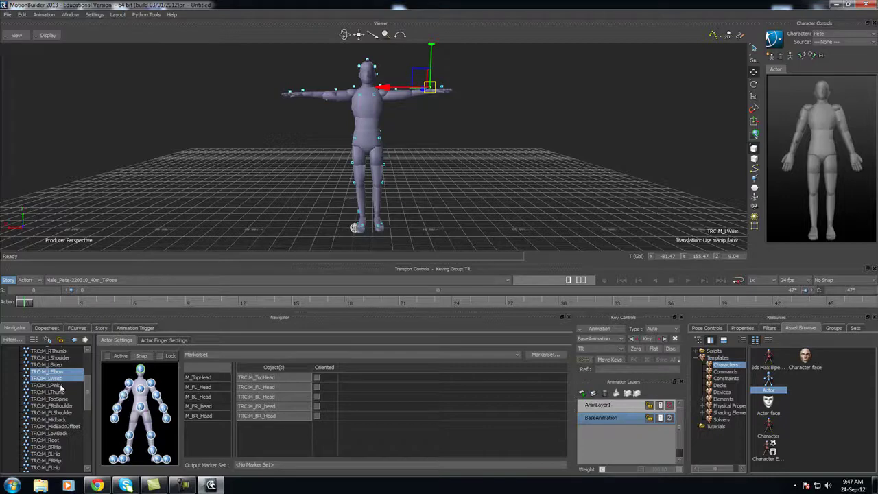
left_click(61, 385)
left_click(60, 391, "shift")
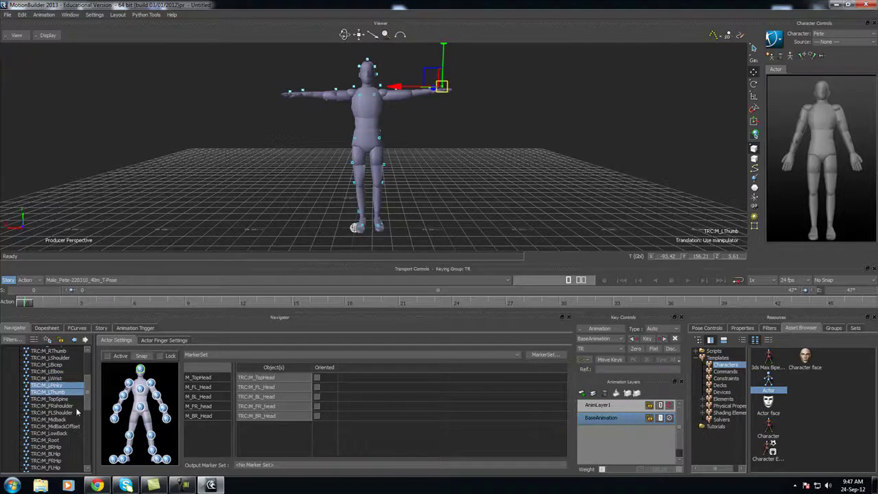
Step: Assign the M_TopSpine, M_FRshoulder, M_FLShoulder, M_Midback, M_MidBackOffset and M_LowBack markers to the actor's torso
left_click(58, 399)
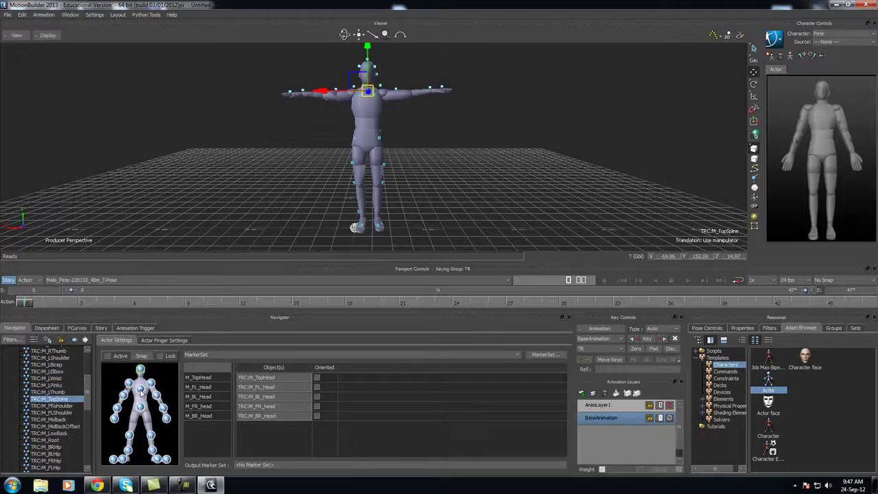
left_click(72, 406)
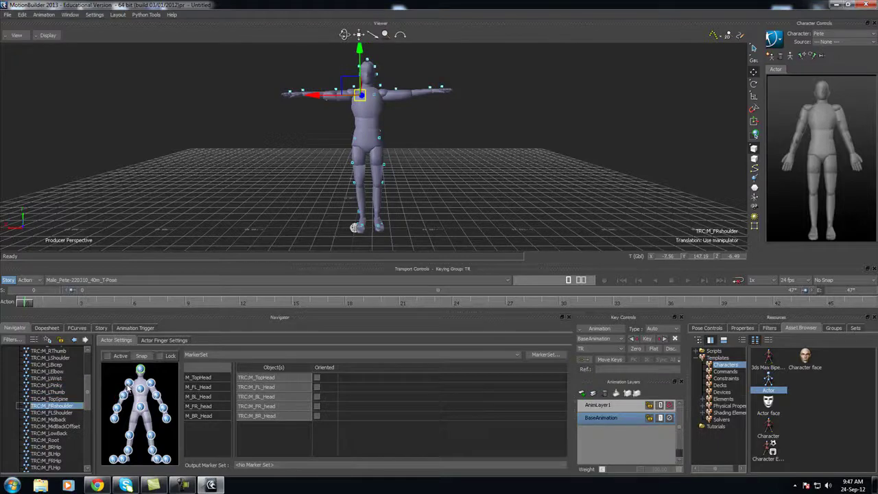
left_click(62, 413)
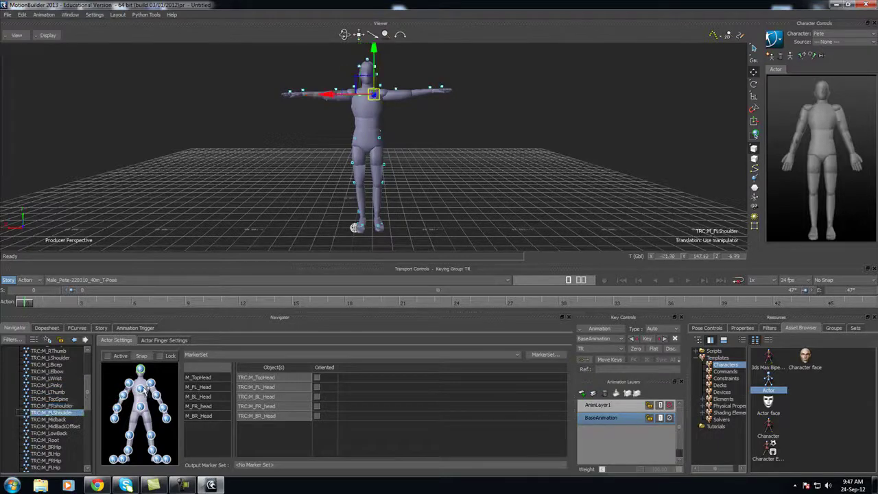
left_click_drag(90, 396, 89, 406)
left_click(59, 388)
left_click(56, 394, "ctrl")
left_click(56, 401, "ctrl")
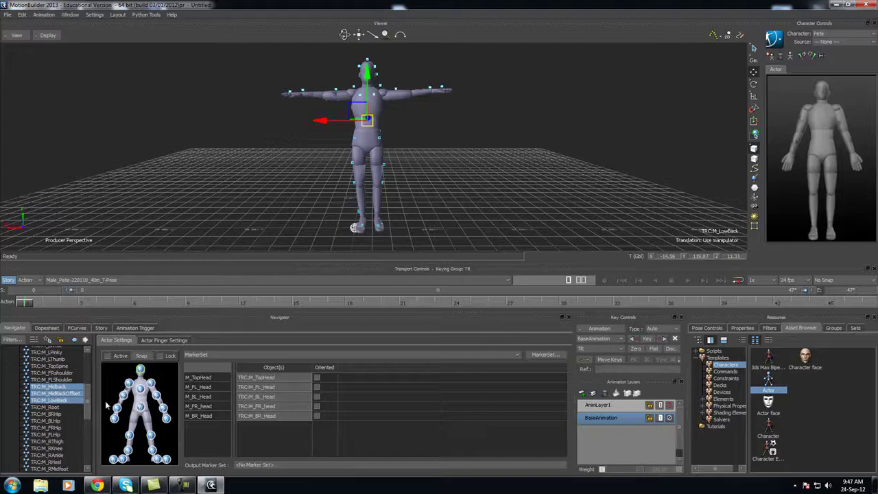
Step: Assign the M_Root, M_BRHip, M_BLHip, M_FRHip and M_FLHip markers to the actor's hips
scroll(65, 398, "down", 2)
left_click_drag(54, 389, 54, 417)
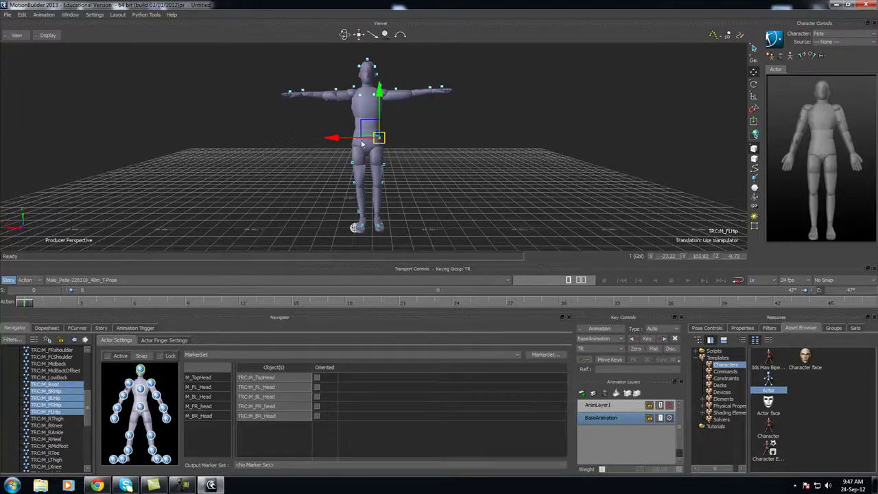
Step: Assign the M_RThigh and M_RKnee markers to the actor's right leg, M_RAnkle and M_RHeel to its ankle, and M_RMidfoot and M_RToe to its foot
scroll(88, 401, "down", 2)
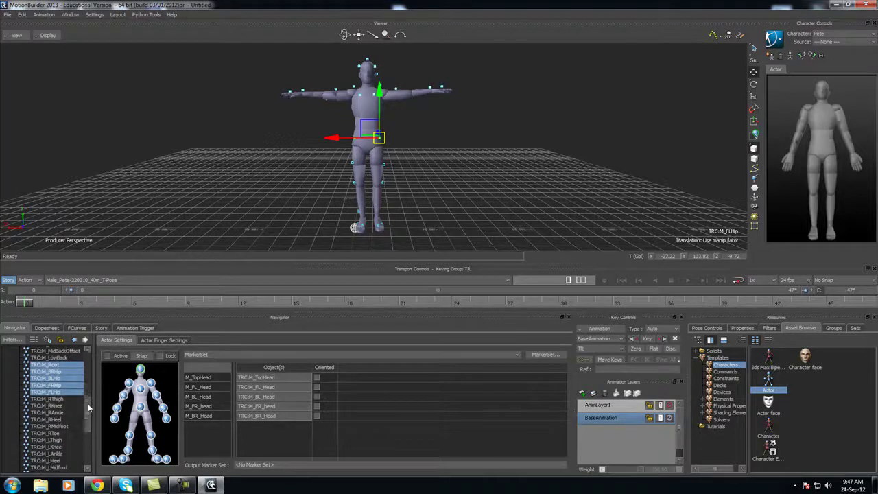
left_click(55, 391)
left_click(56, 385, "ctrl")
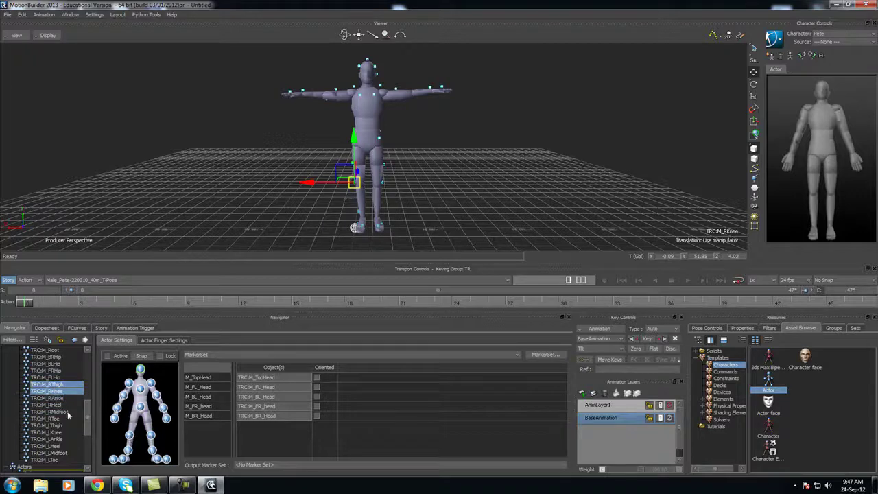
left_click(46, 398)
left_click(45, 404, "ctrl")
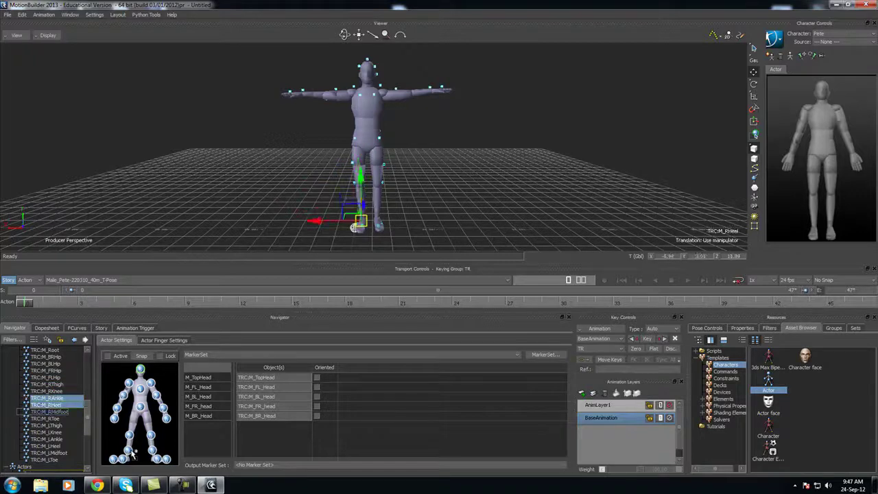
left_click(53, 411)
left_click(49, 418, "ctrl")
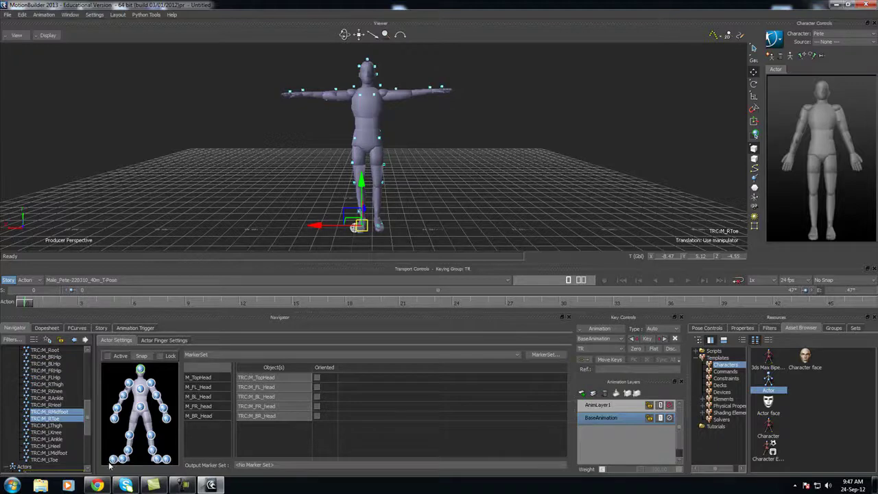
Step: Assign the M_LThigh and M_LKnee markers to the actor's left leg, M_LAnkle and M_LHeel to its ankle, and M_LMidfoot and M_LToe to its foot
left_click(45, 426)
left_click(45, 432, "ctrl")
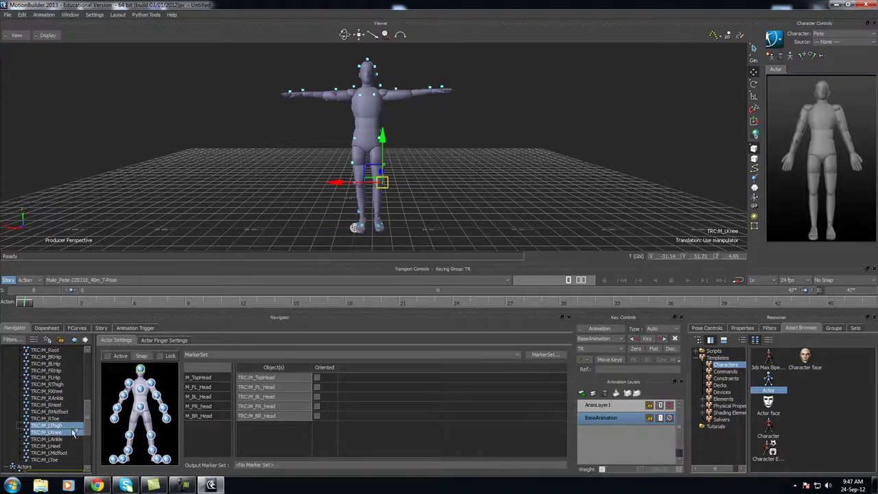
left_click(48, 439)
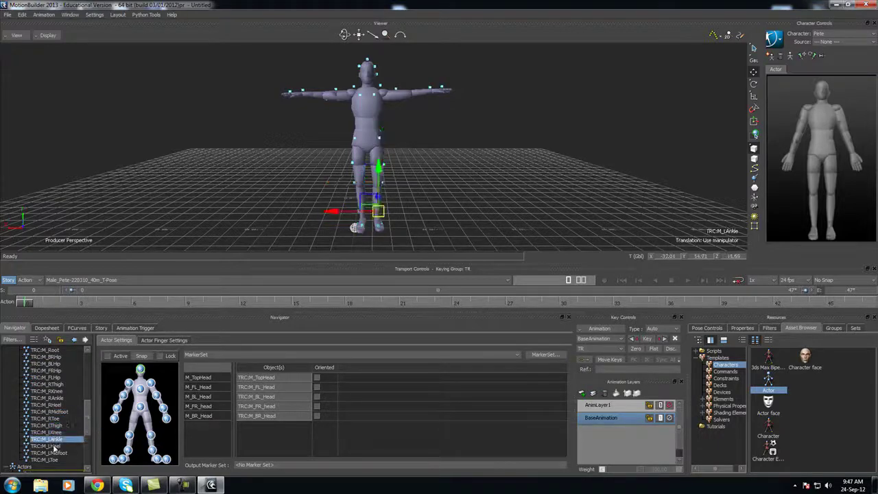
left_click(49, 446, "ctrl")
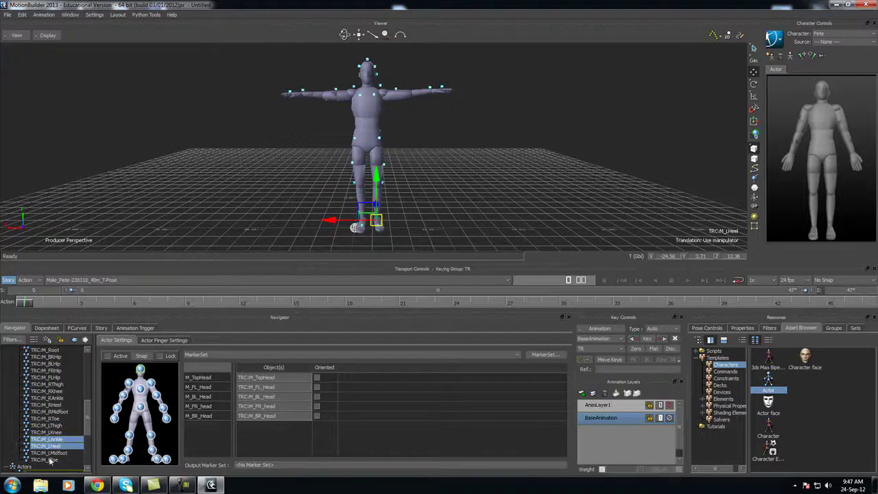
left_click(49, 452)
left_click(44, 460, "ctrl")
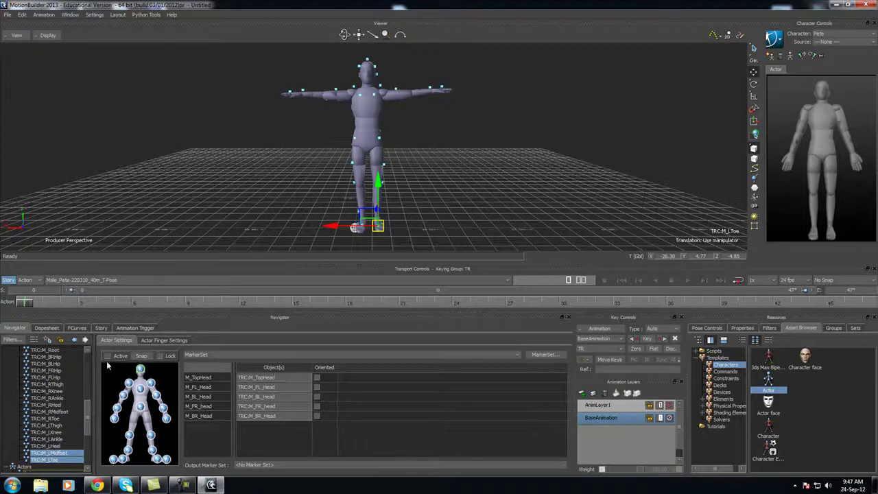
Step: Activate the actor and scrub through the T-pose take to check that its body follows the markers
mouse_move(248, 156)
left_mouse_down("ctrl+shift")
mouse_move(224, 163)
mouse_move(304, 154)
mouse_move(247, 157)
left_mouse_up("ctrl+shift")
left_click(237, 164)
middle_click_drag(246, 160, 234, 164)
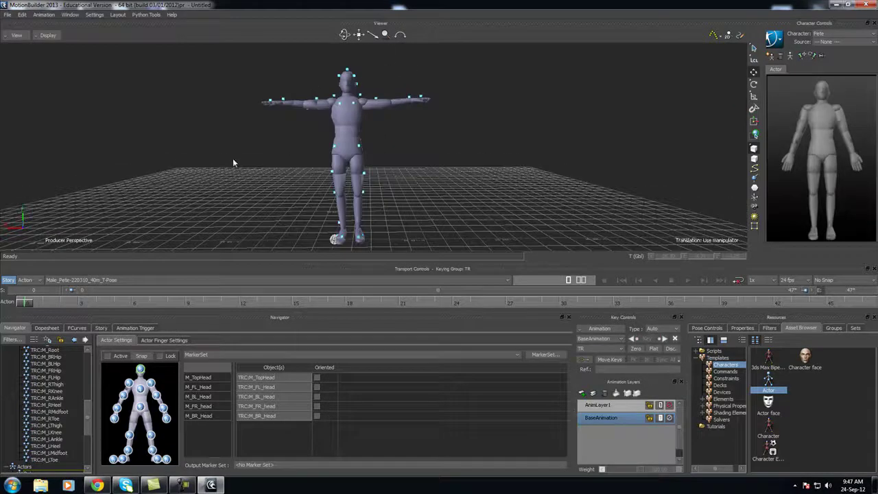
left_click(108, 356)
middle_click_drag(241, 184, 238, 199)
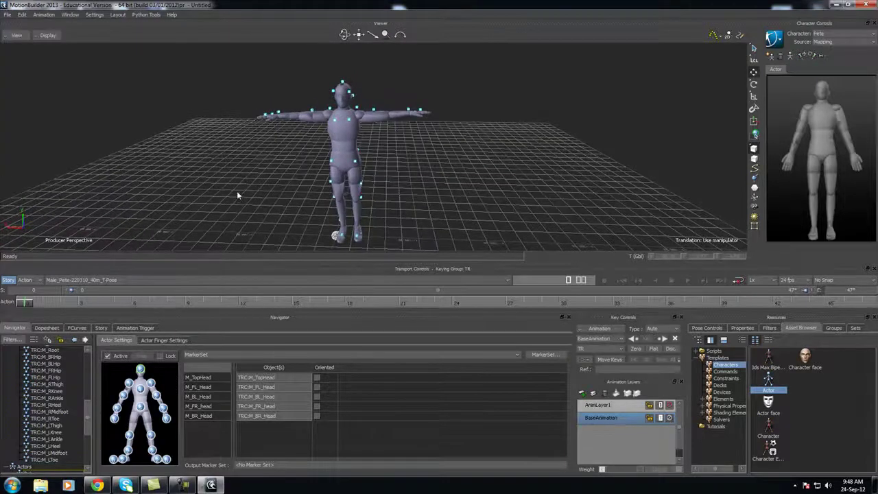
left_click_drag(28, 302, 49, 306)
mouse_move(107, 304)
left_mouse_down()
mouse_move(538, 303)
mouse_move(159, 281)
mouse_move(25, 302)
mouse_move(596, 302)
mouse_move(99, 302)
mouse_move(733, 312)
left_mouse_up()
Step: Save the scene in the MotionBuilder folder as a binary FBX file named Pete_(Actor_Solve)_24-9-12_var01
left_click(7, 14)
left_click(38, 59)
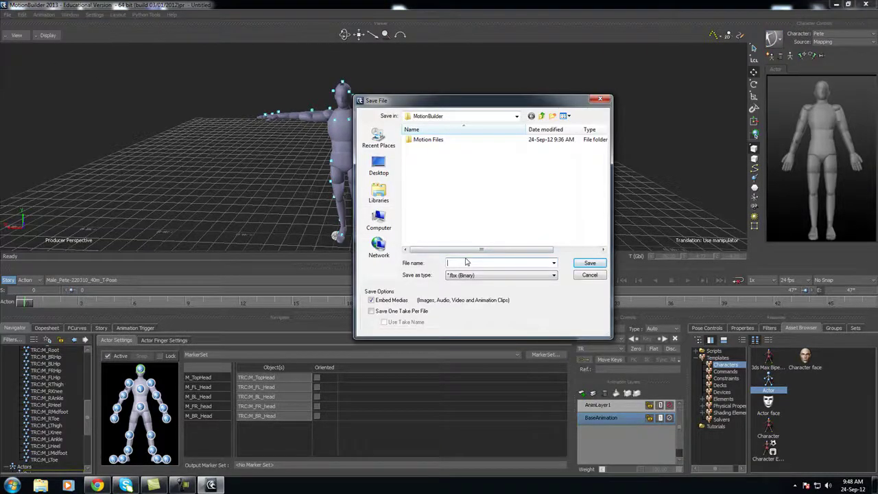
type("Pete_(Actor_Solve")
key("BackSpace")
type(")_24-9-12_var01")
left_click(587, 265)
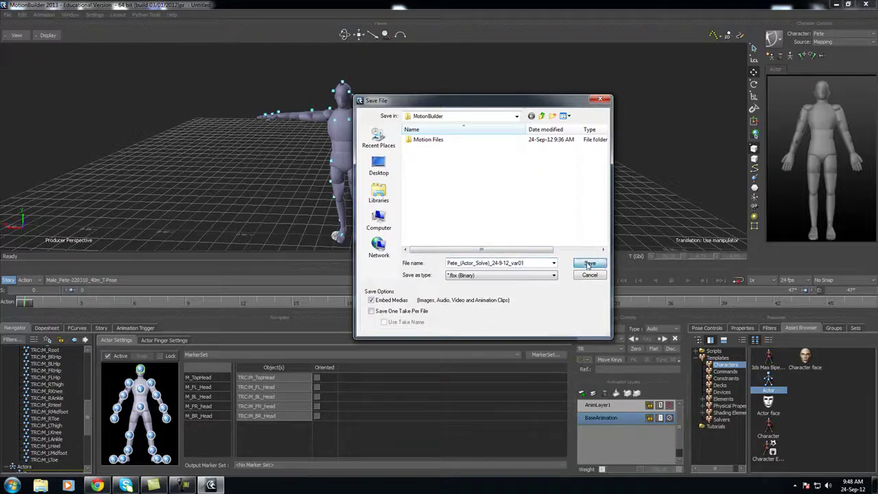
left_click(588, 264)
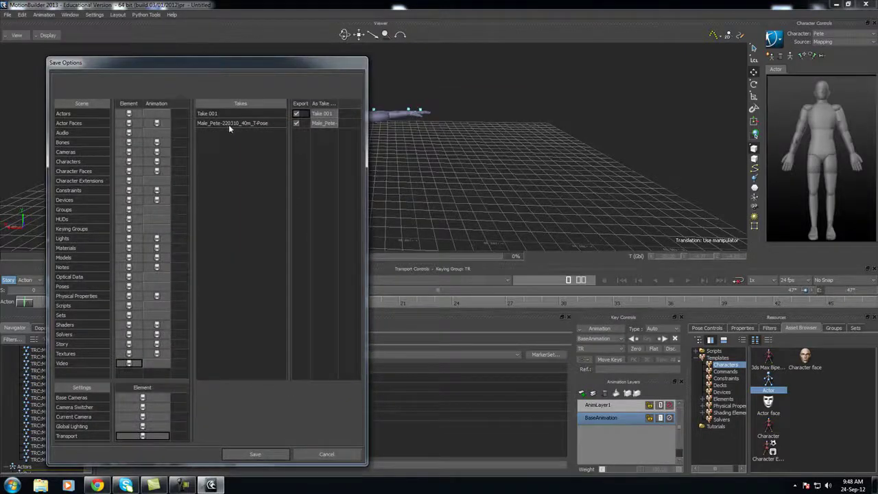
Step: Exclude Take 001 from the export and switch off saving of the Actors element in the save options
left_click(297, 114)
left_click(129, 114)
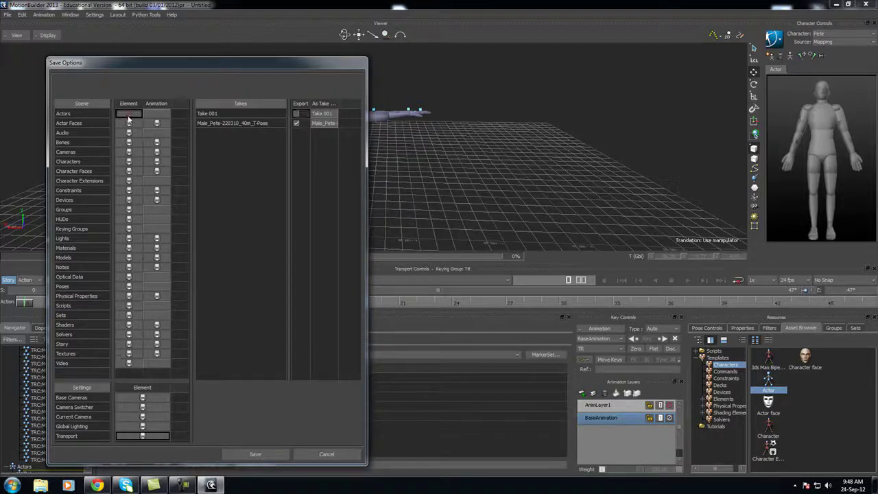